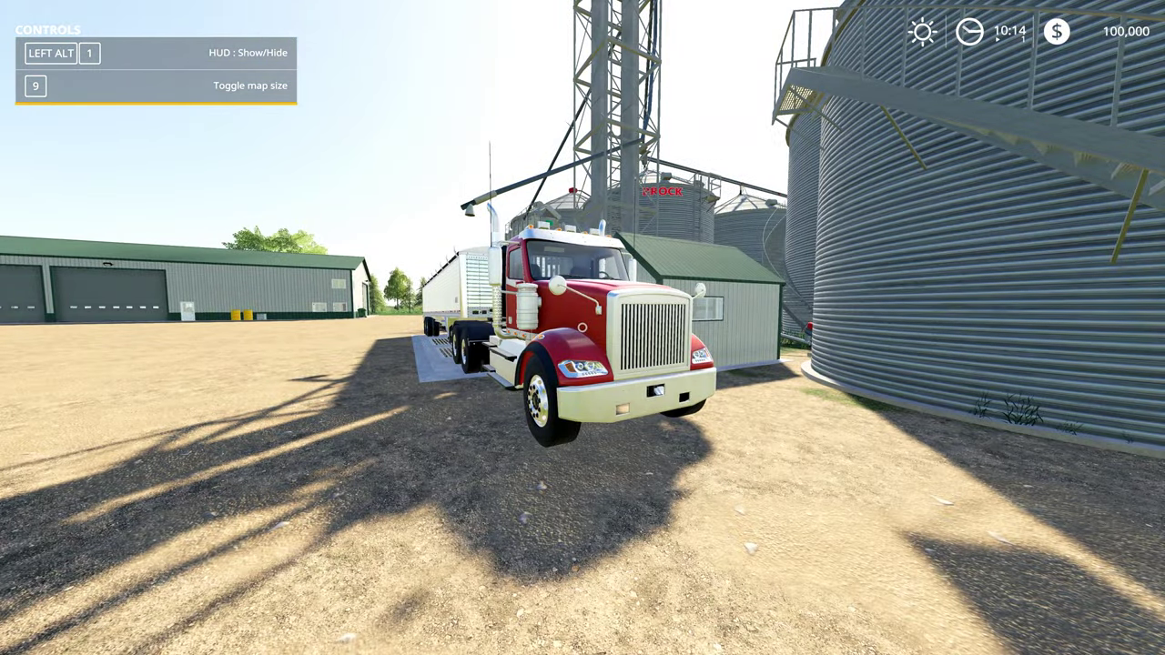
Look over the parked red semi truck, the grain trailer, the leg and the storage bins around the dump pit.
key(d)
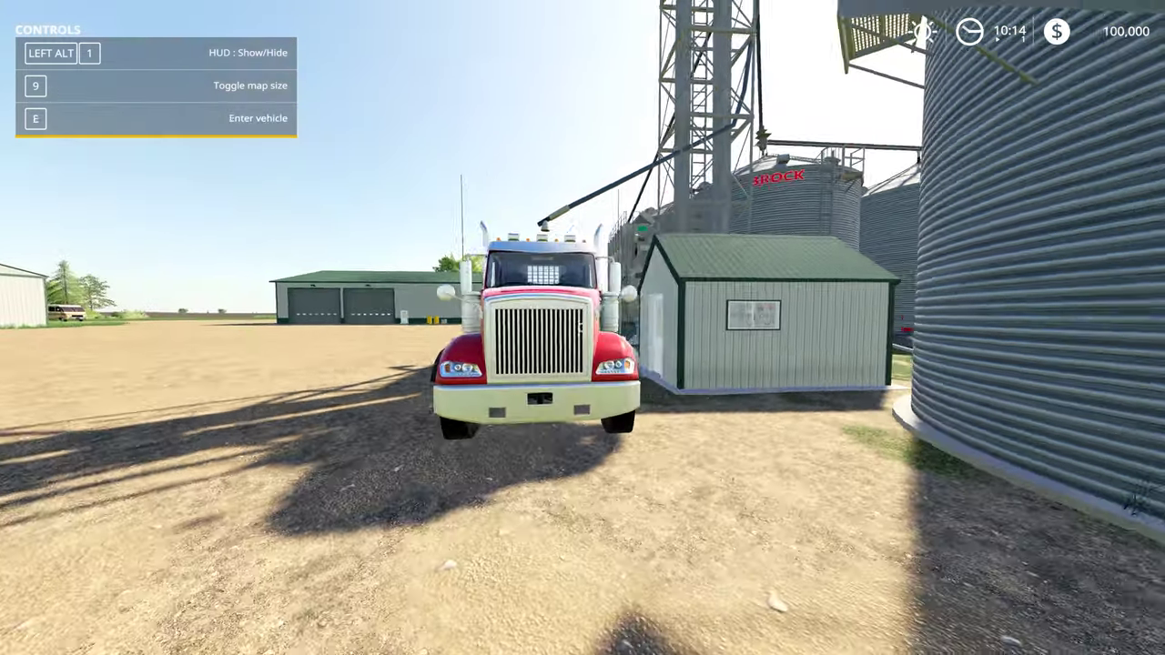
key(d)
key(d)
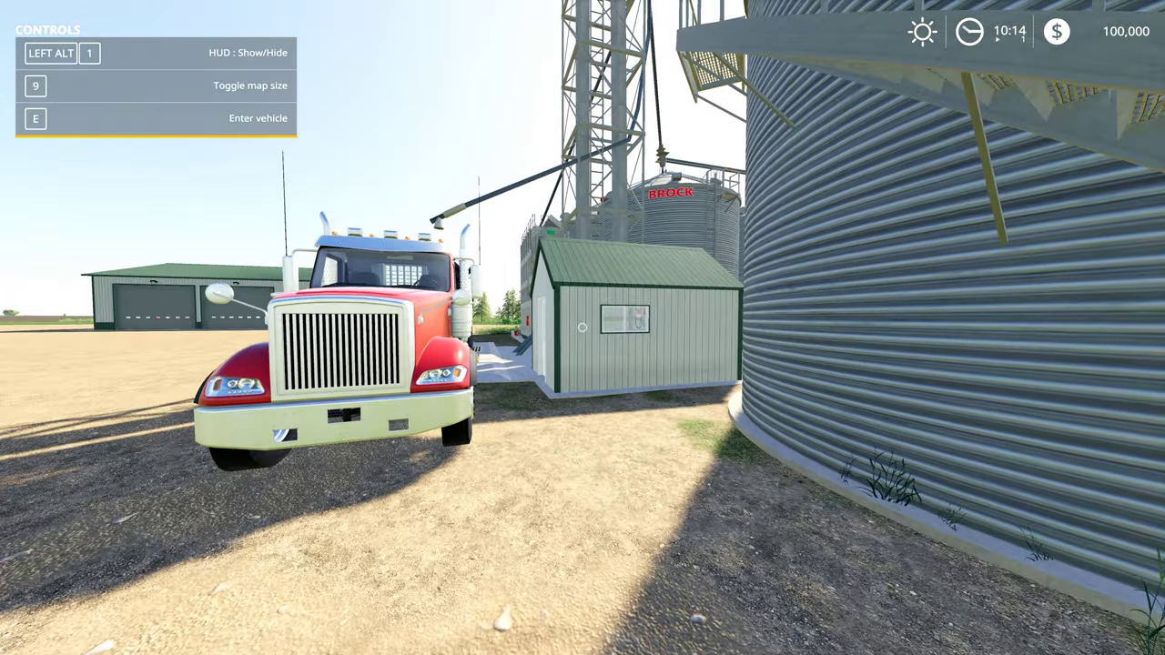
key(a)
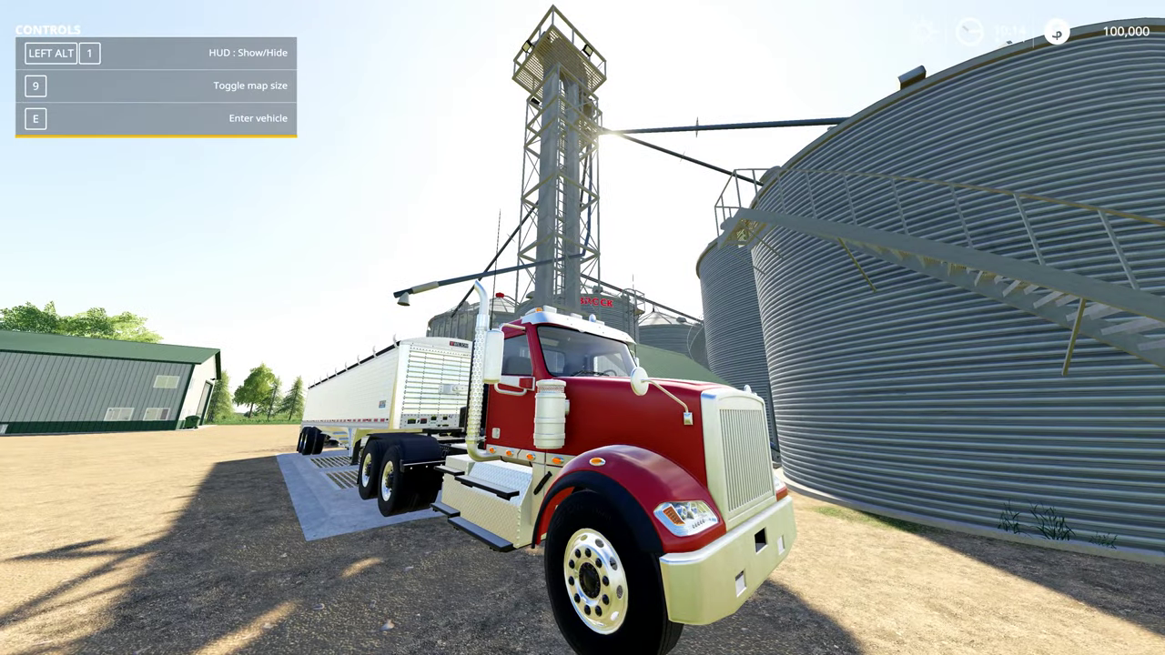
key(d)
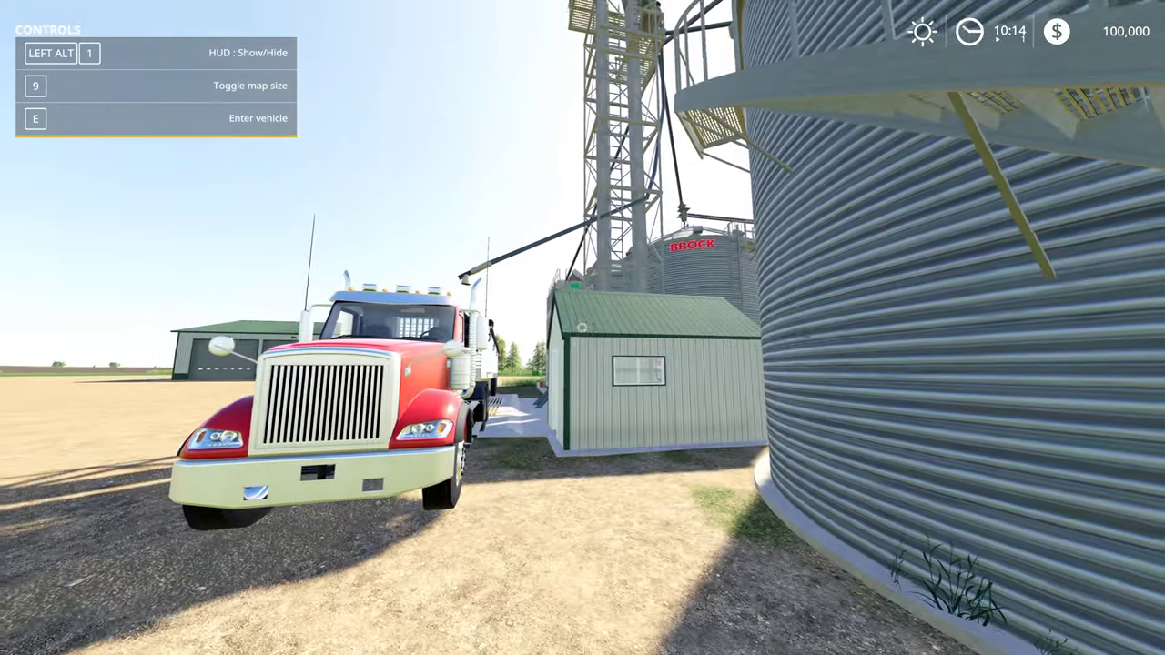
key(w)
key(w)
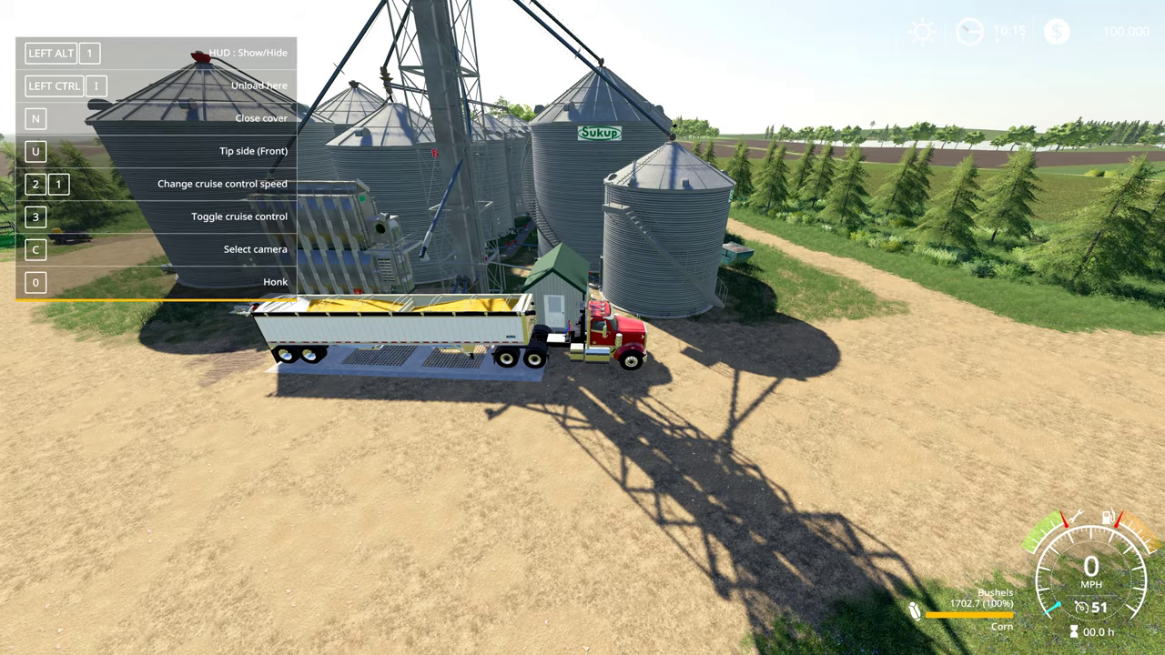
Leave the truck, walk to the outdoor auger control box and activate loading of the dry silo.
key(e)
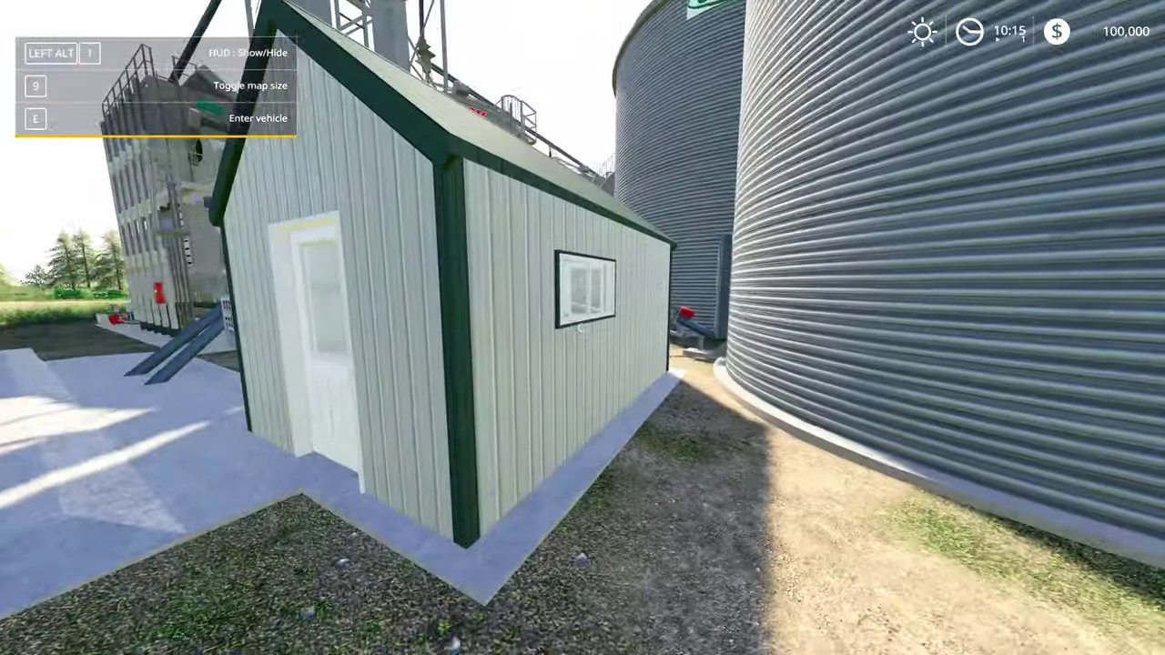
key(w)
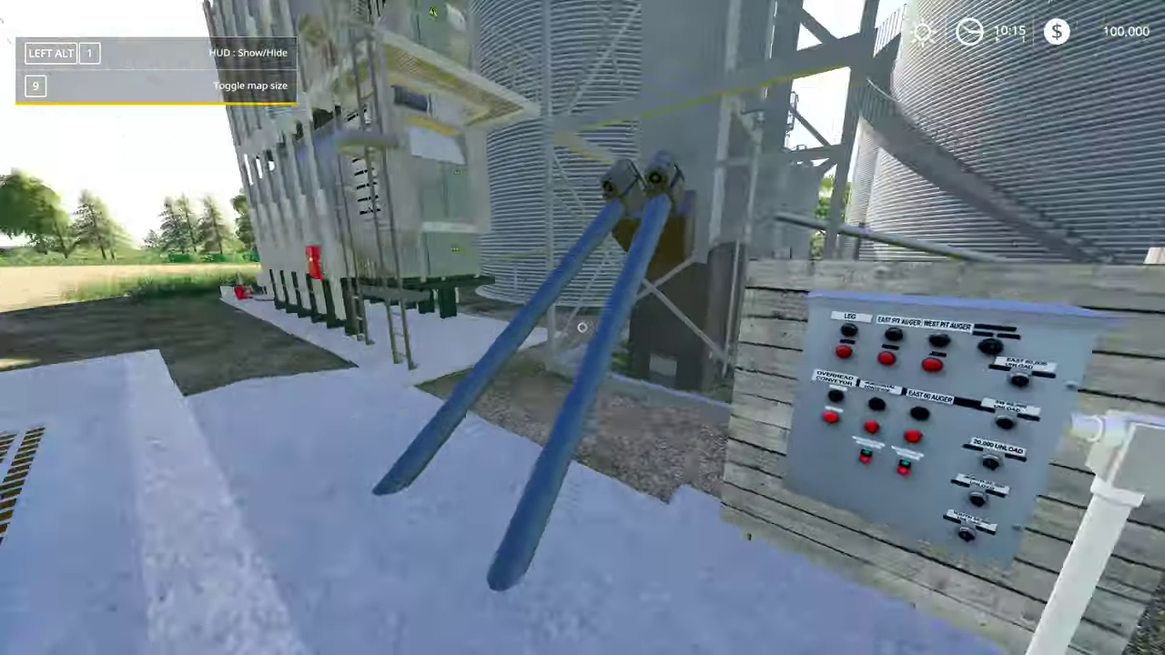
key(w)
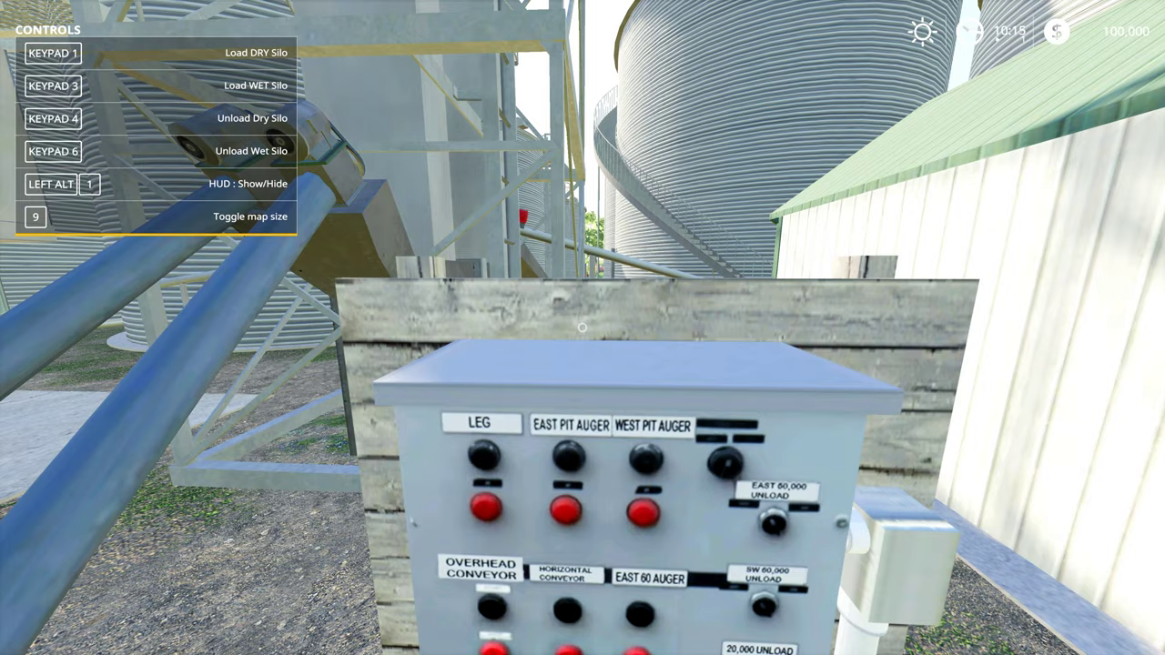
key(KP_1)
key(KP_3)
key(s)
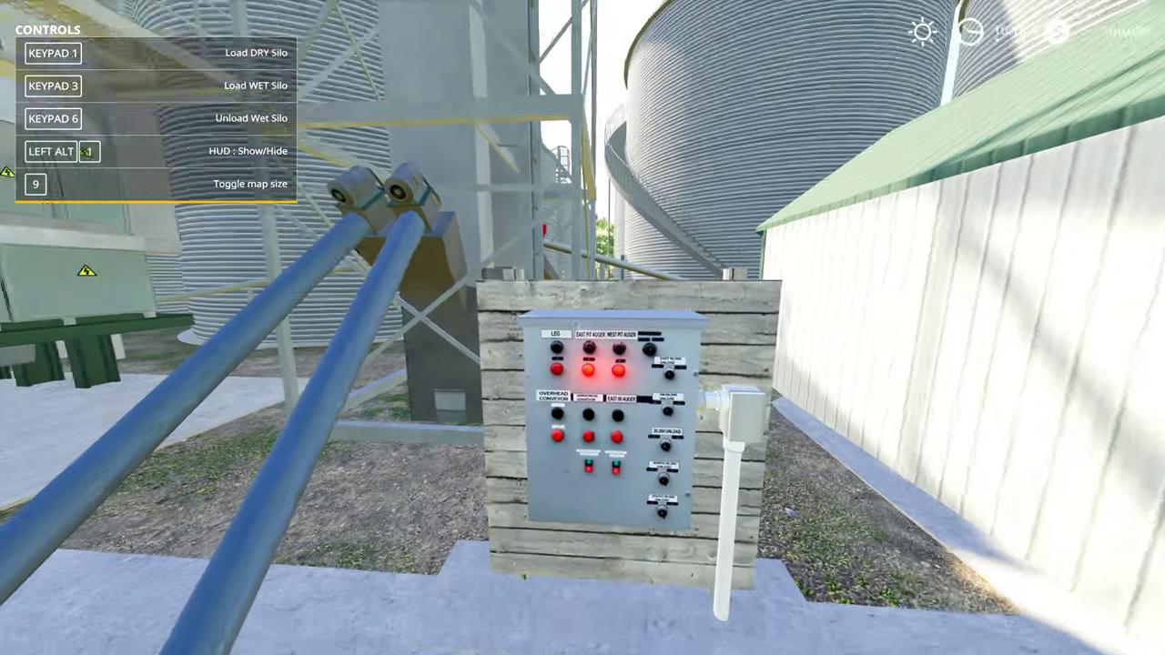
mouse_move(582, 327)
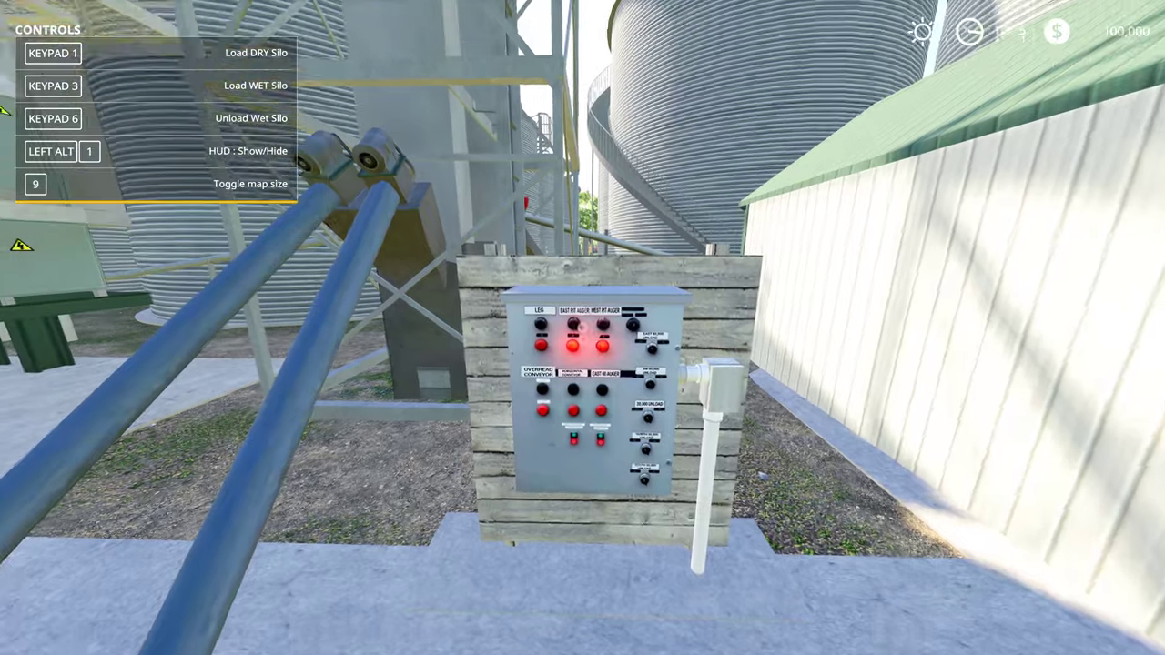
Return to the truck, unload the trailer's front corn hopper into the pit and check the corn stock in the commodity prices.
key(d)
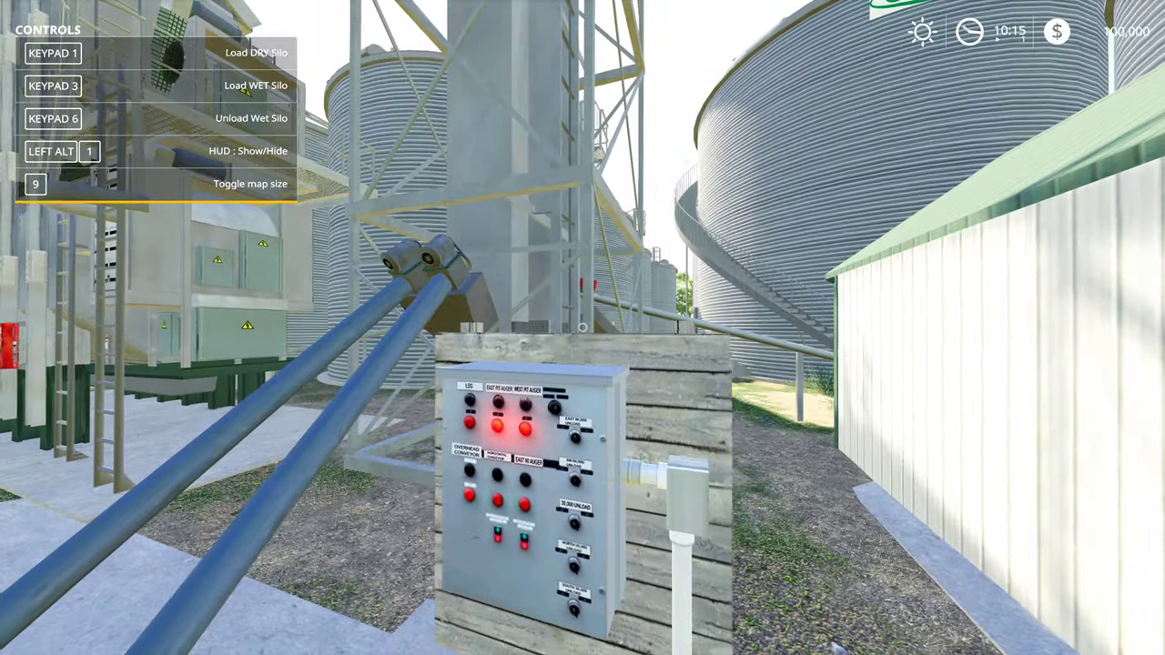
key(w)
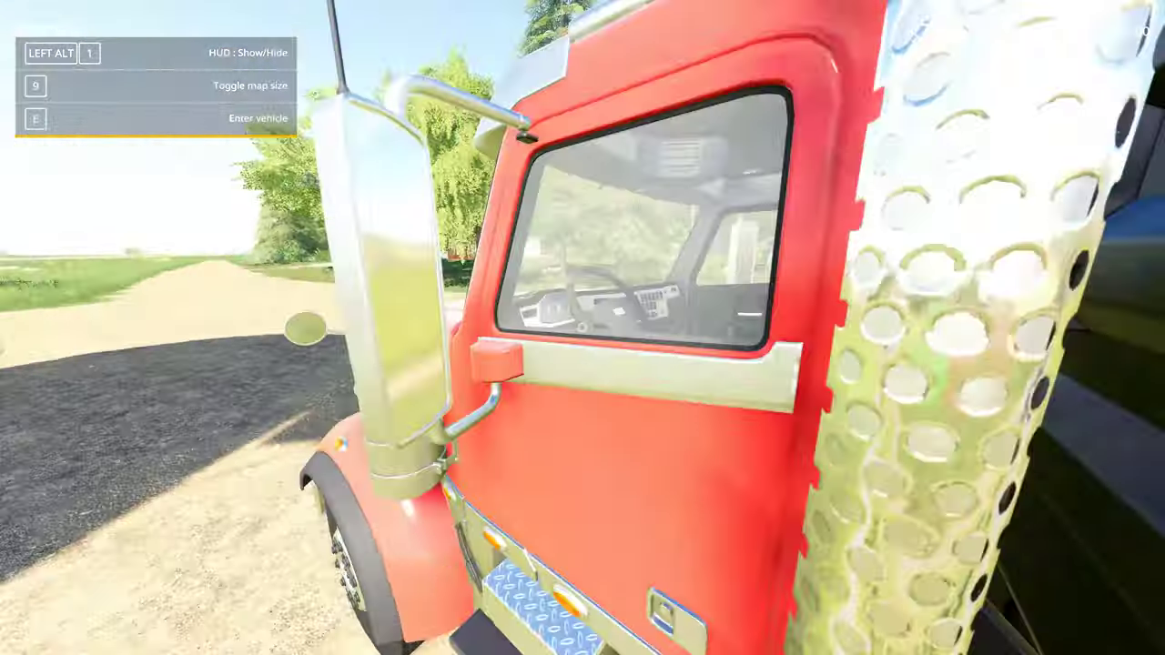
key(e)
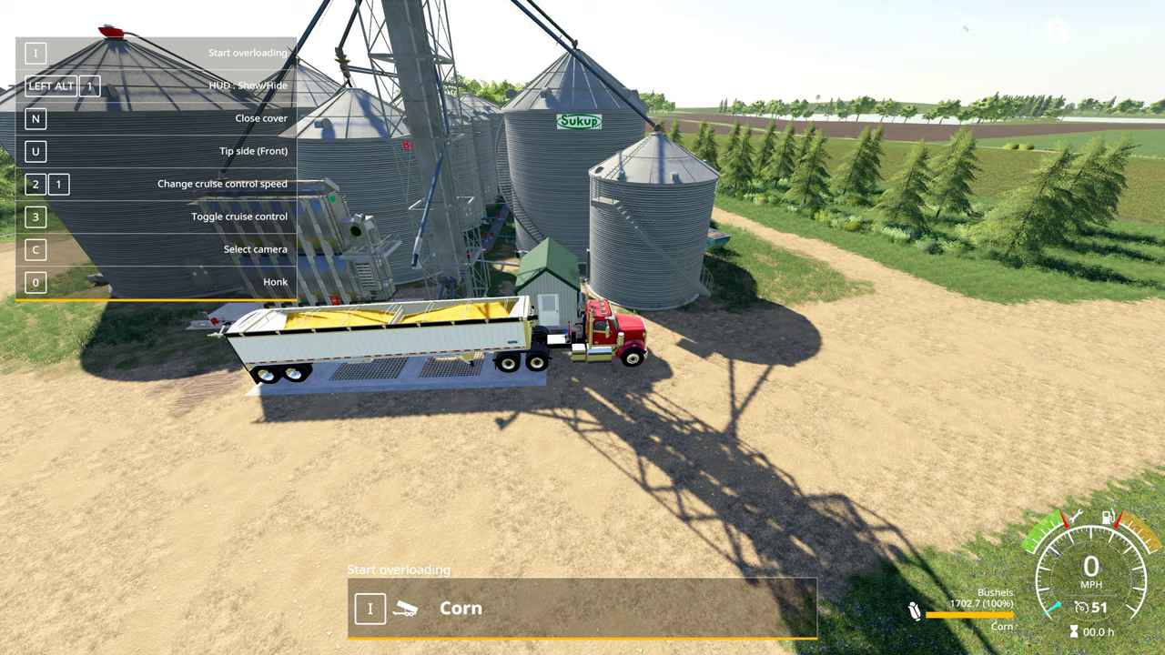
key(i)
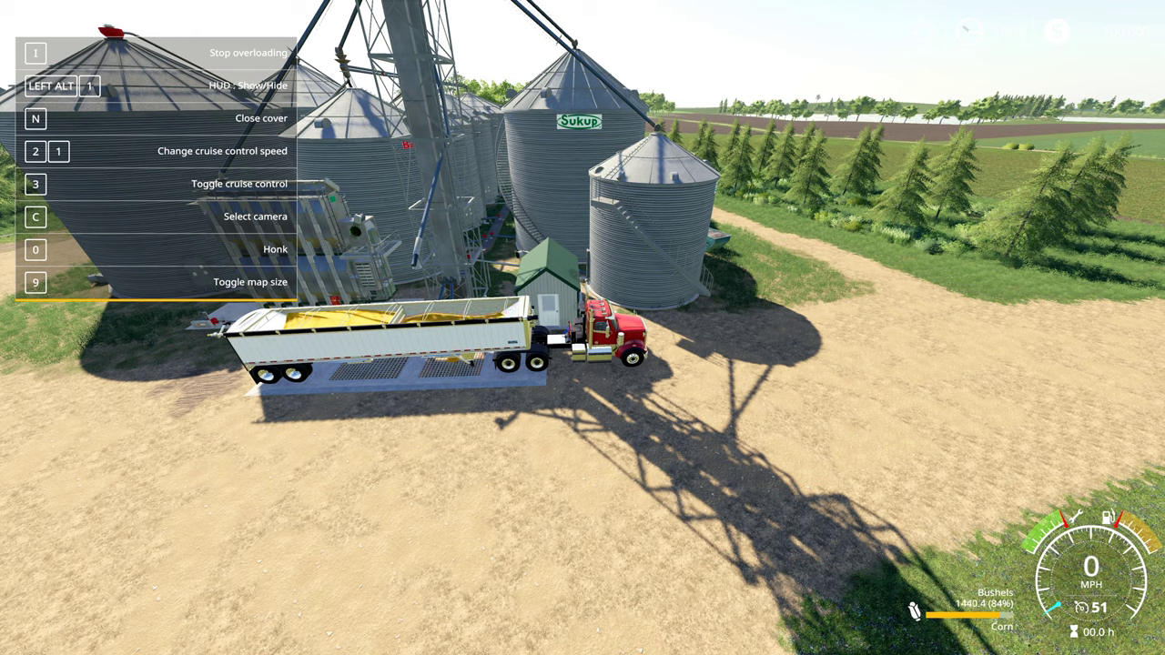
key(Escape)
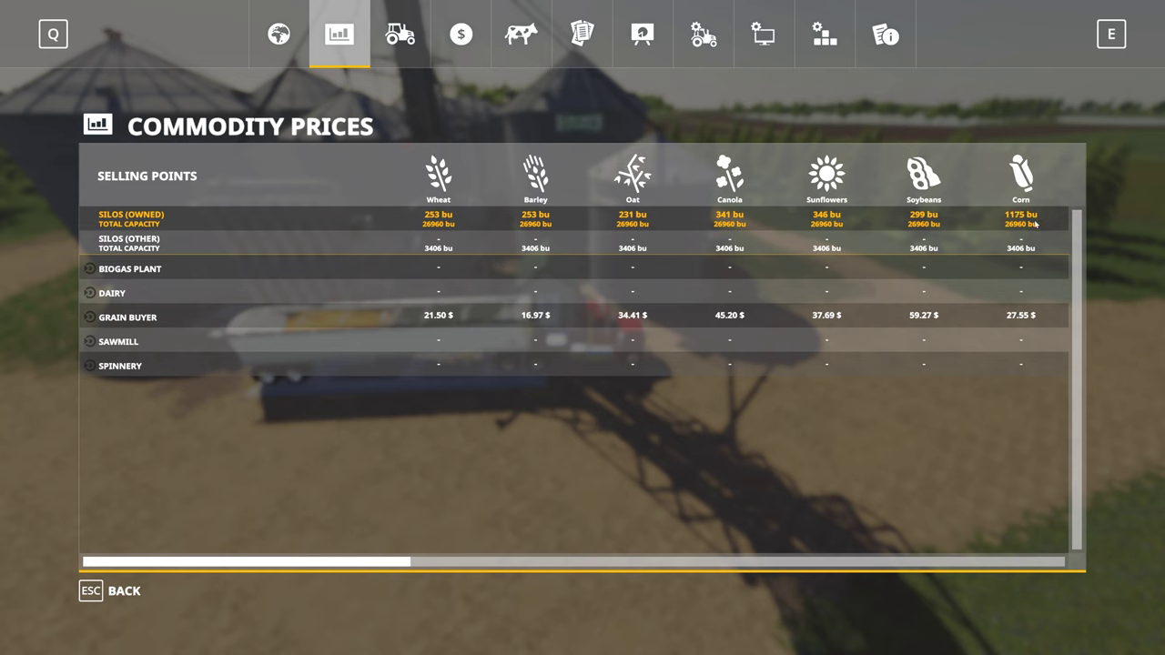
key(Escape)
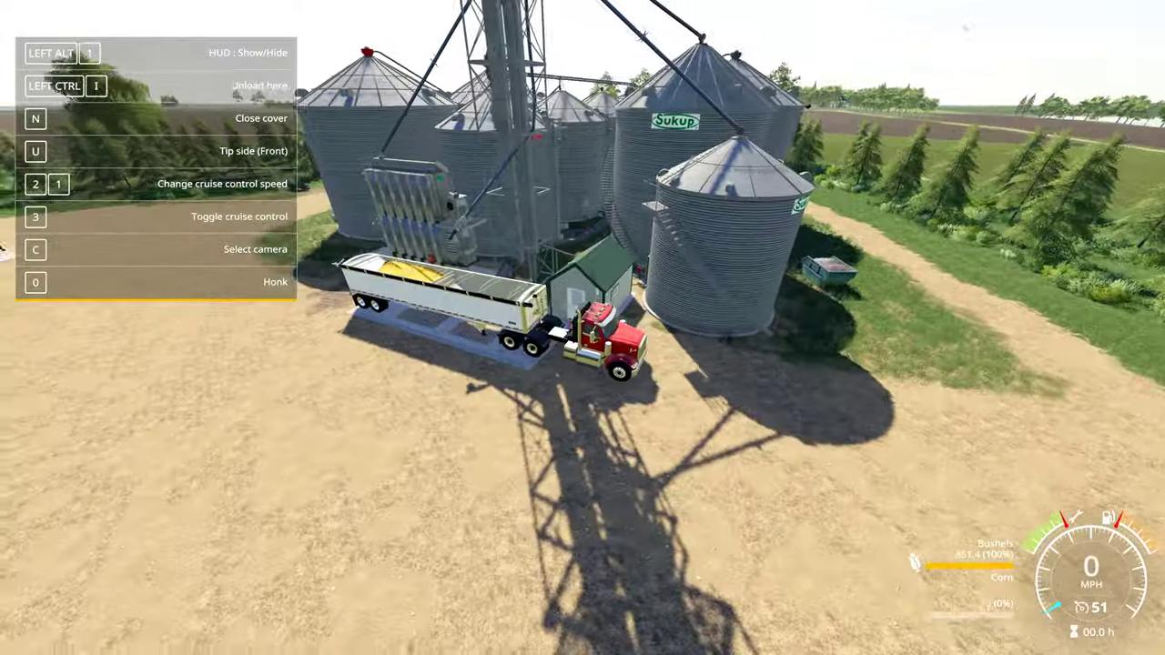
Leave the truck, walk back to the auger control box and activate loading of the wet silo.
key(e)
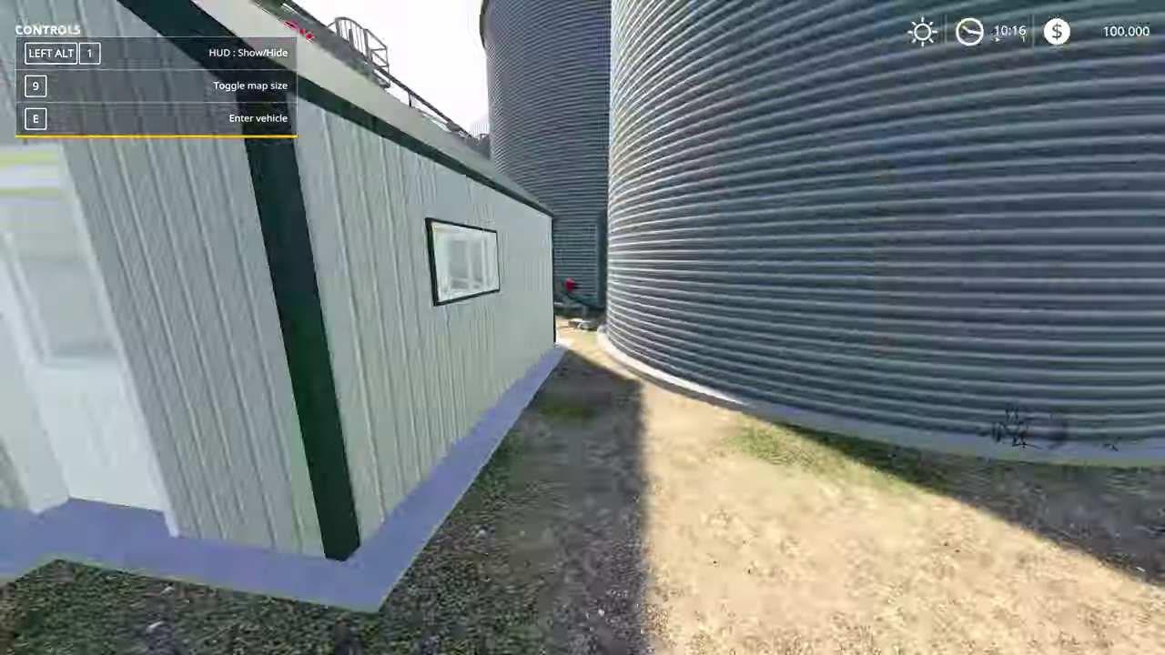
key(w)
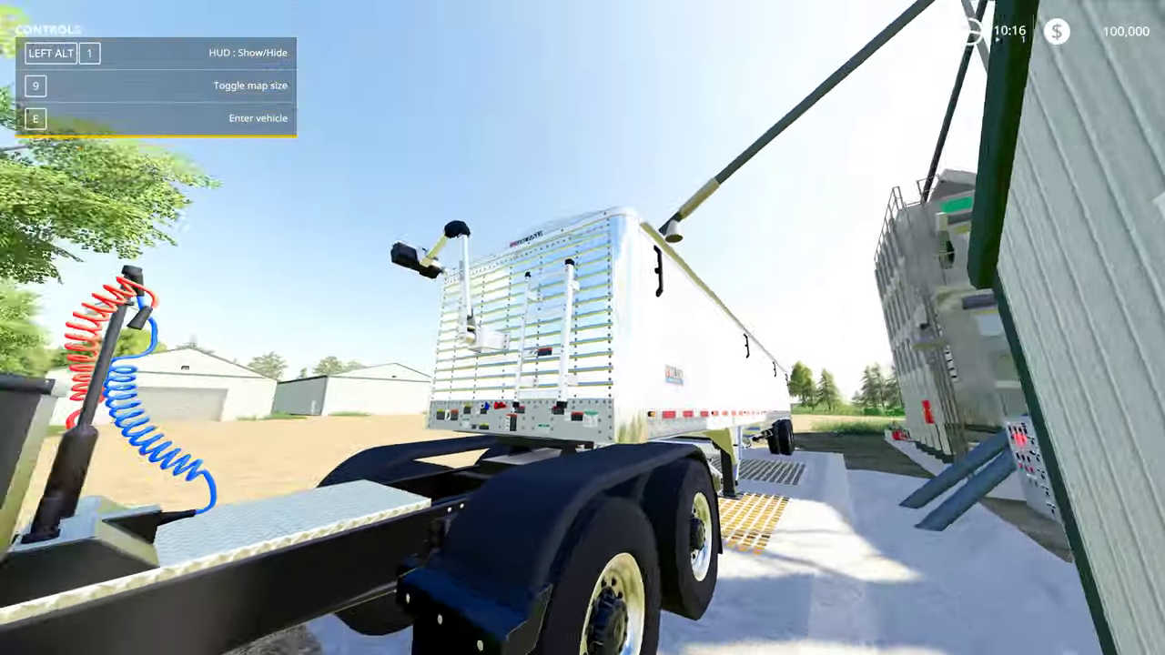
key(w)
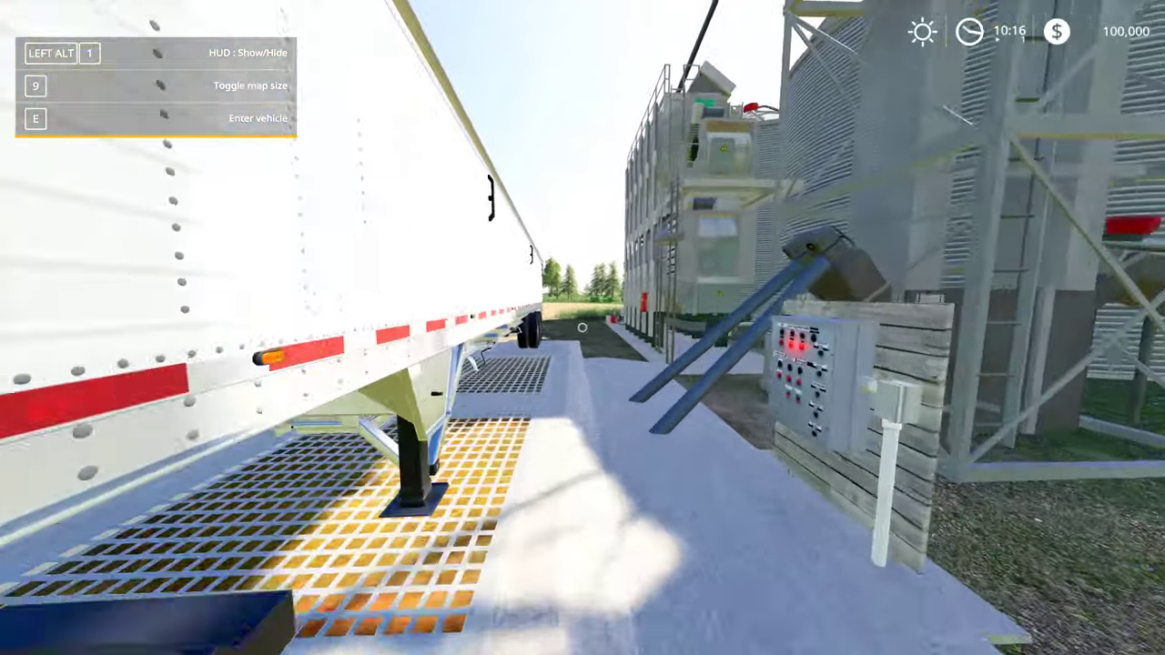
key(w)
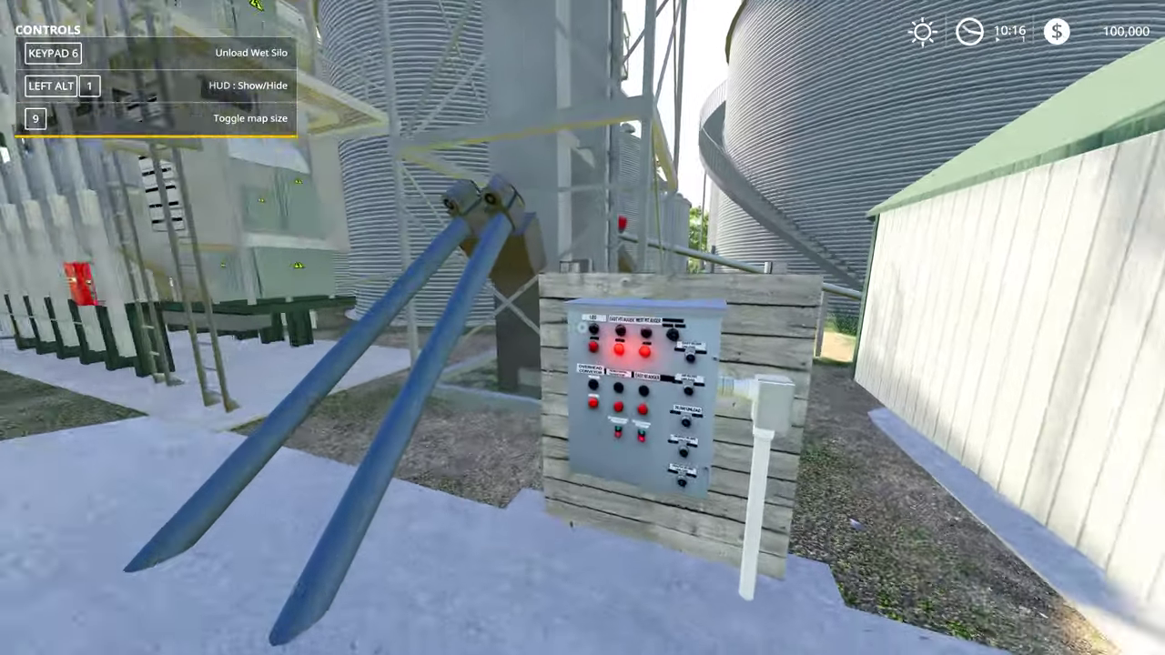
key(w)
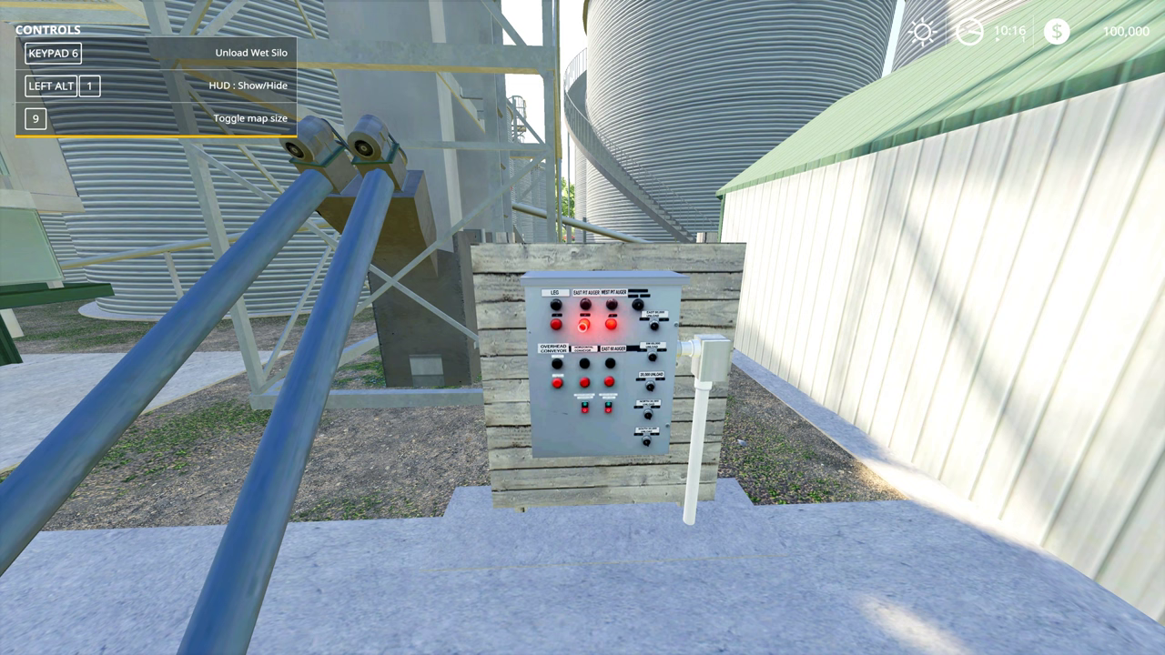
key(w)
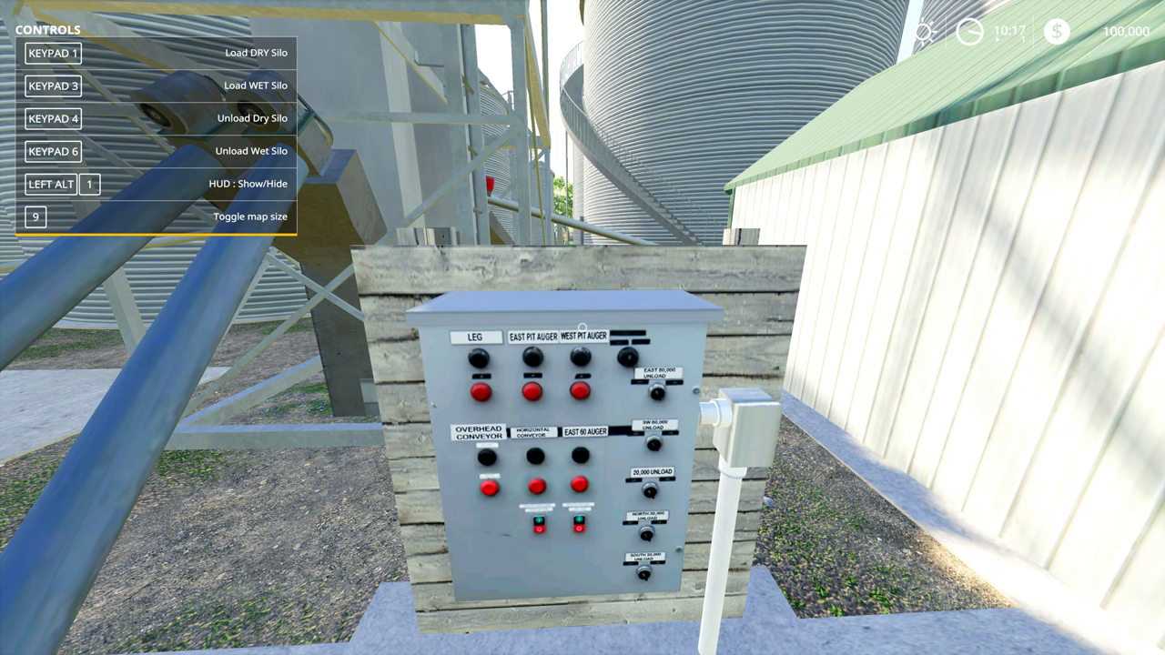
key(KP_1)
key(KP_3)
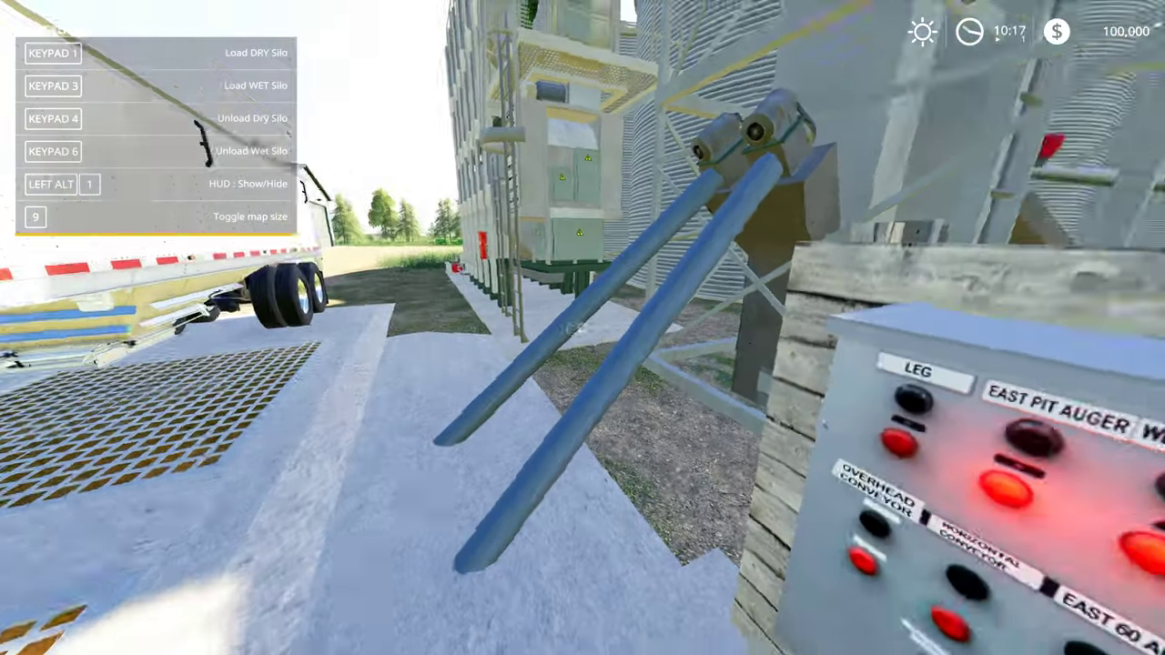
Unload the trailer's back corn hopper into the pit from the truck and check the corn stock in the commodity prices.
key(w)
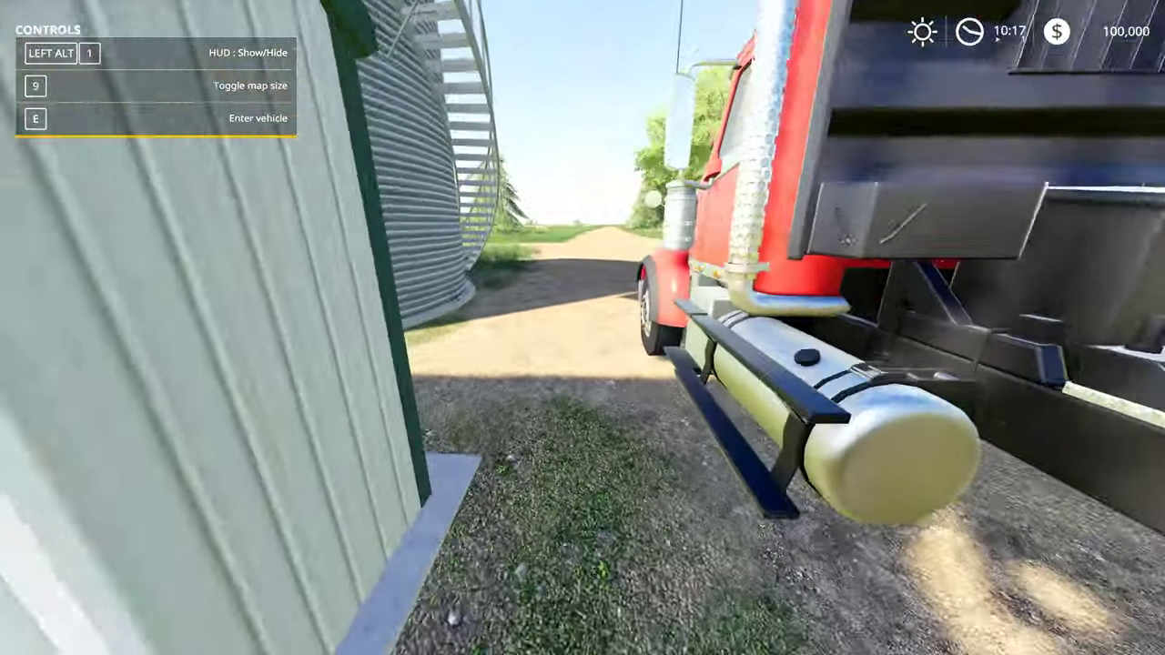
key(e)
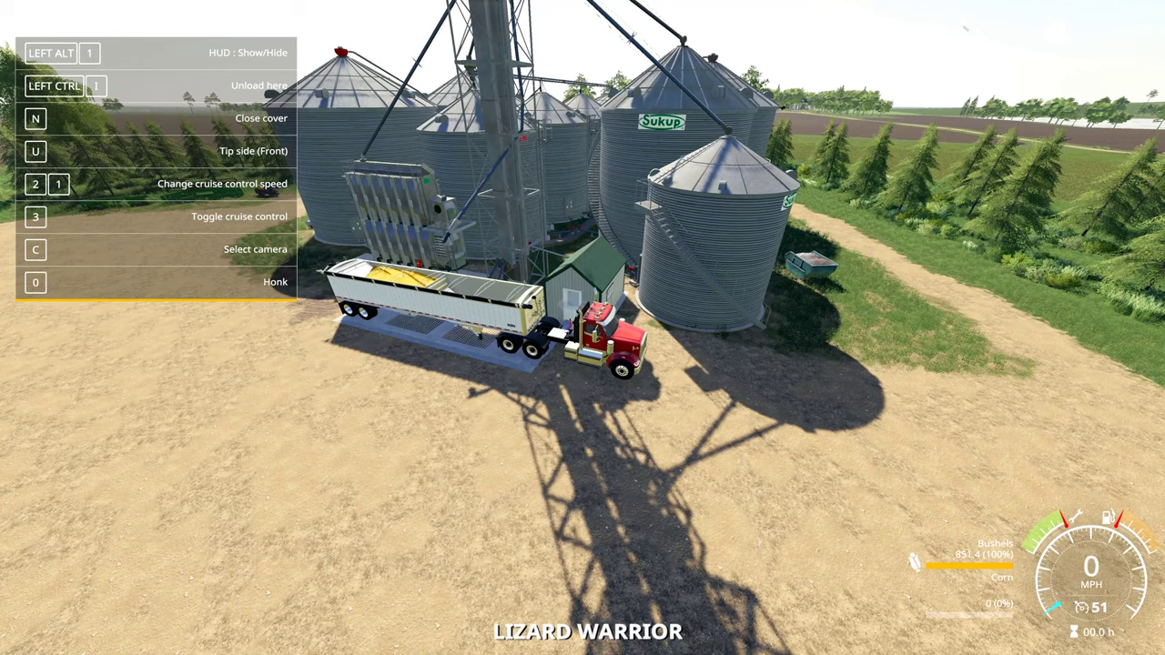
key(u)
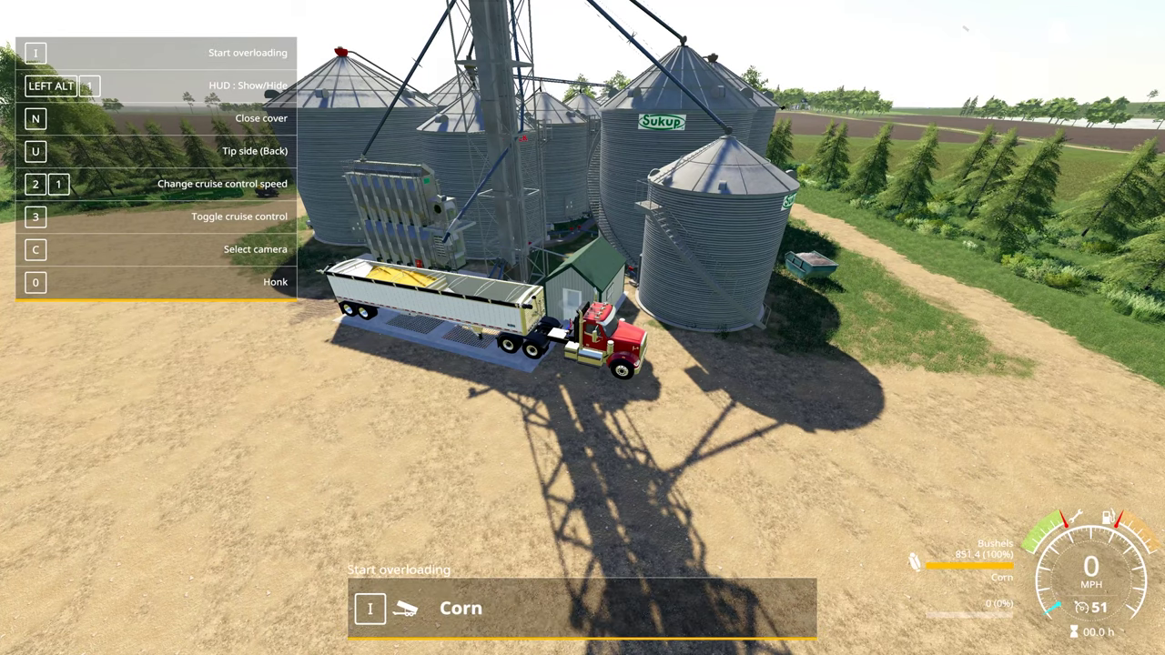
key(i)
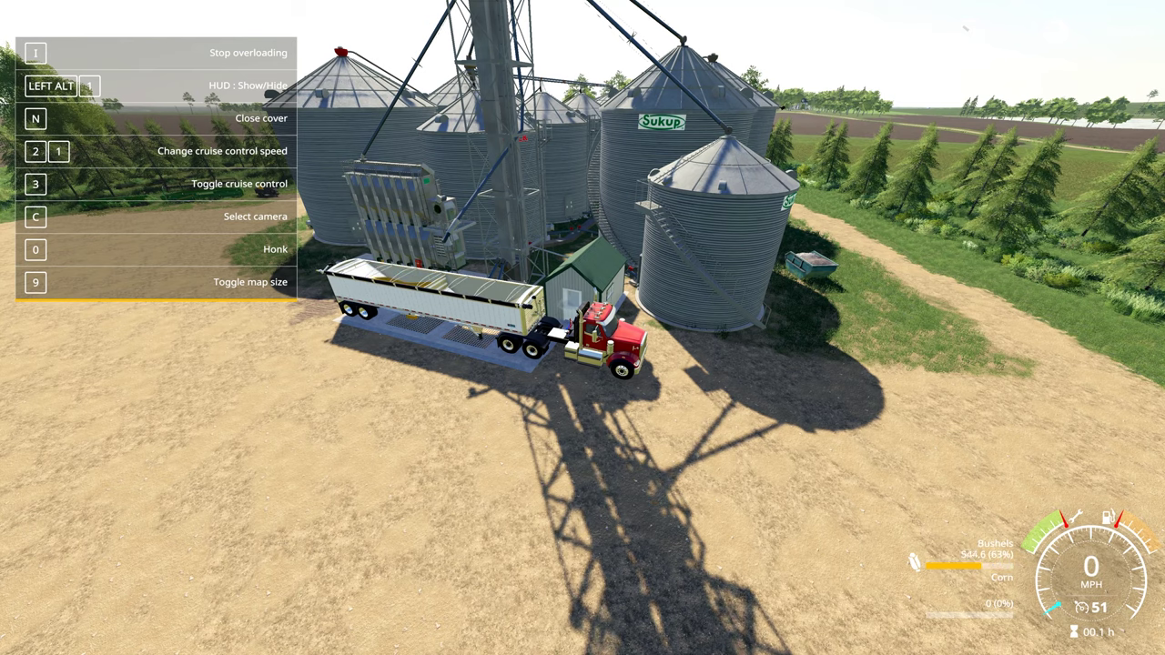
key(Escape)
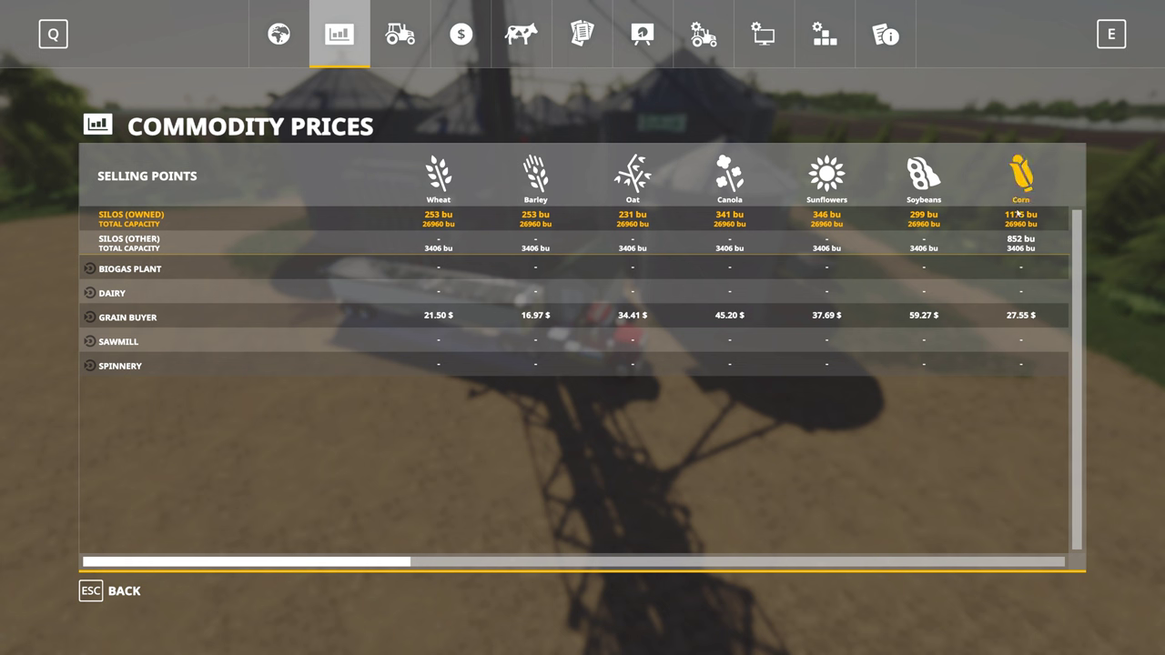
key(Escape)
Leave the truck and walk into the green-roofed shed to the workbench in front of the dryer control.
key(c)
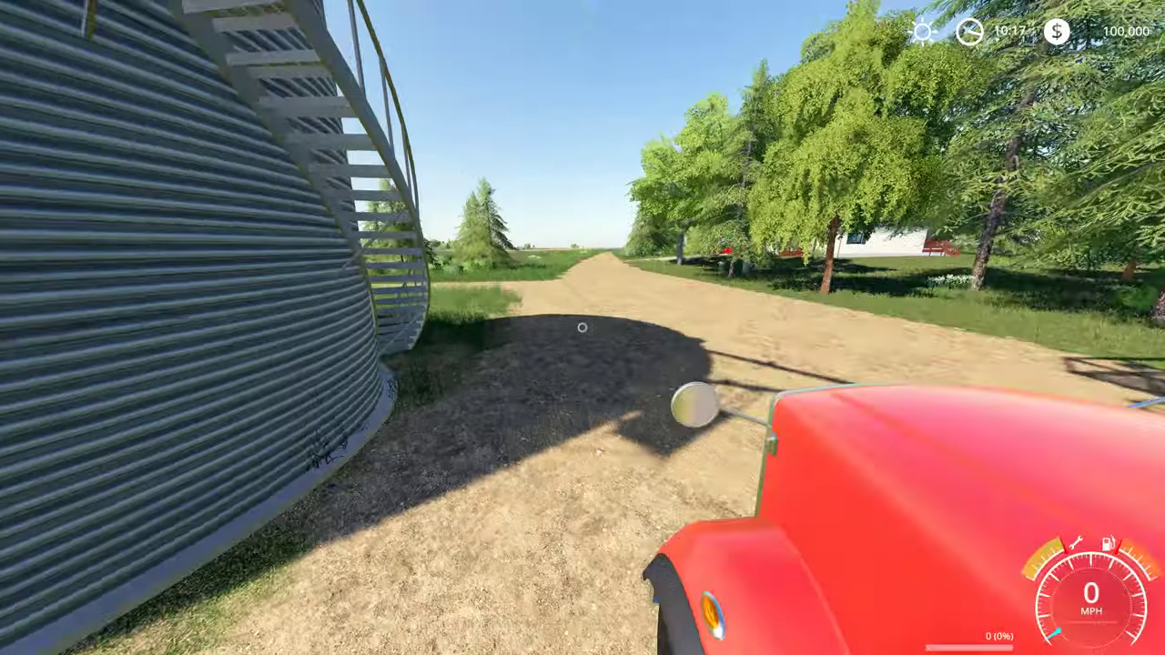
key(e)
key(w)
key(w)
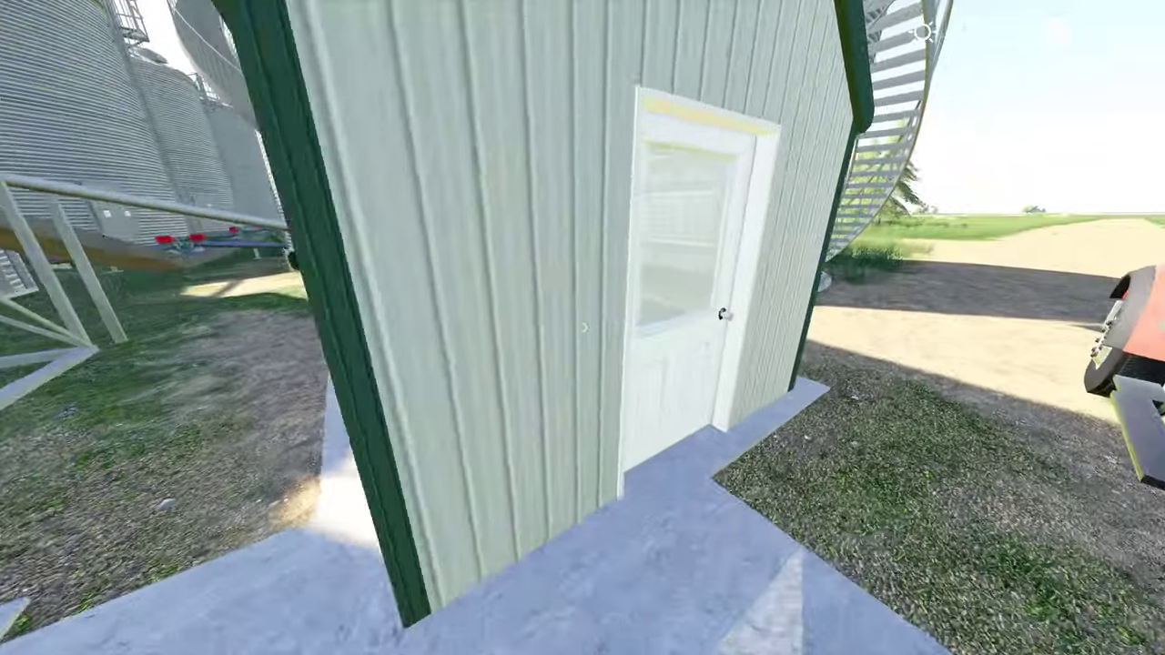
key(s)
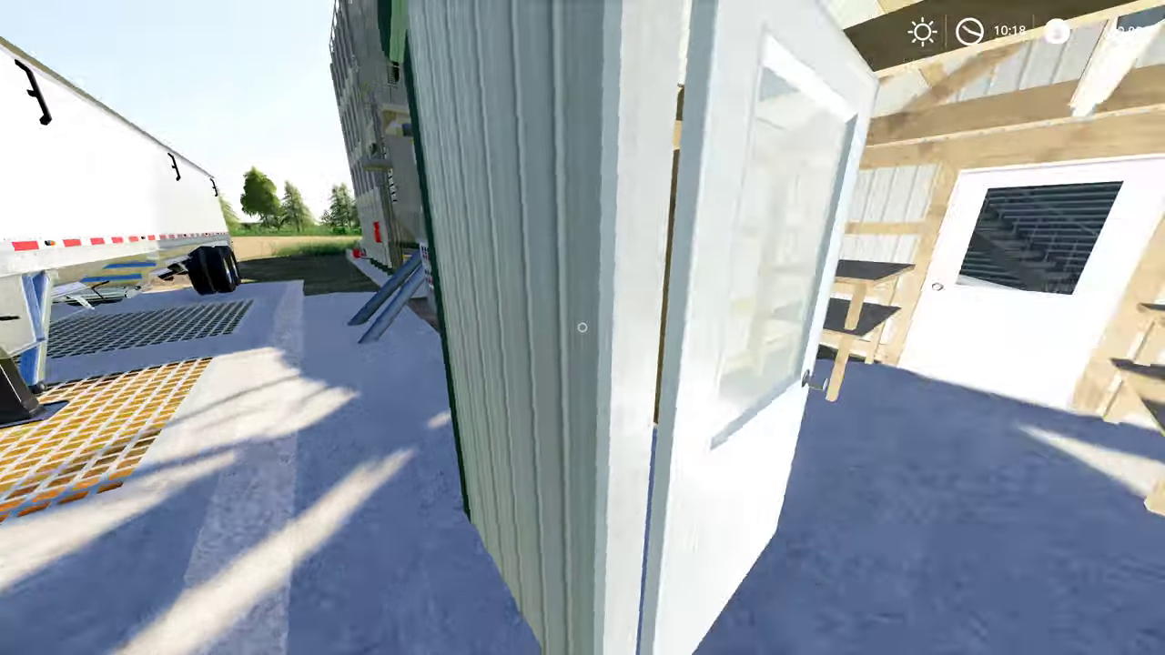
key(w)
key(w)
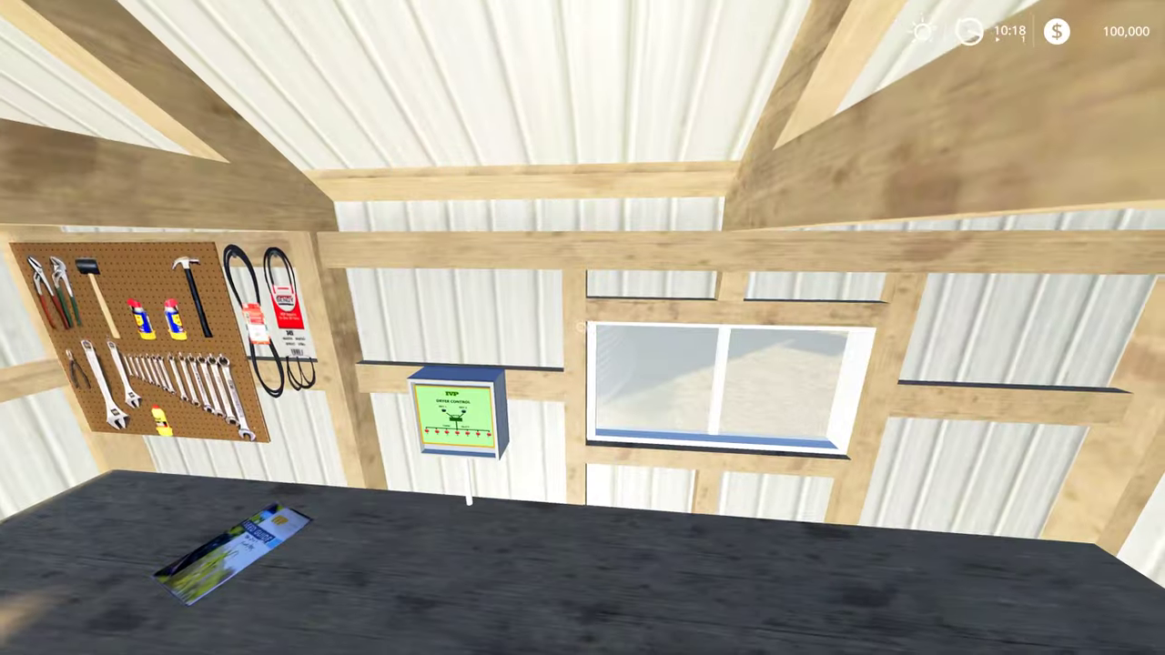
key(d)
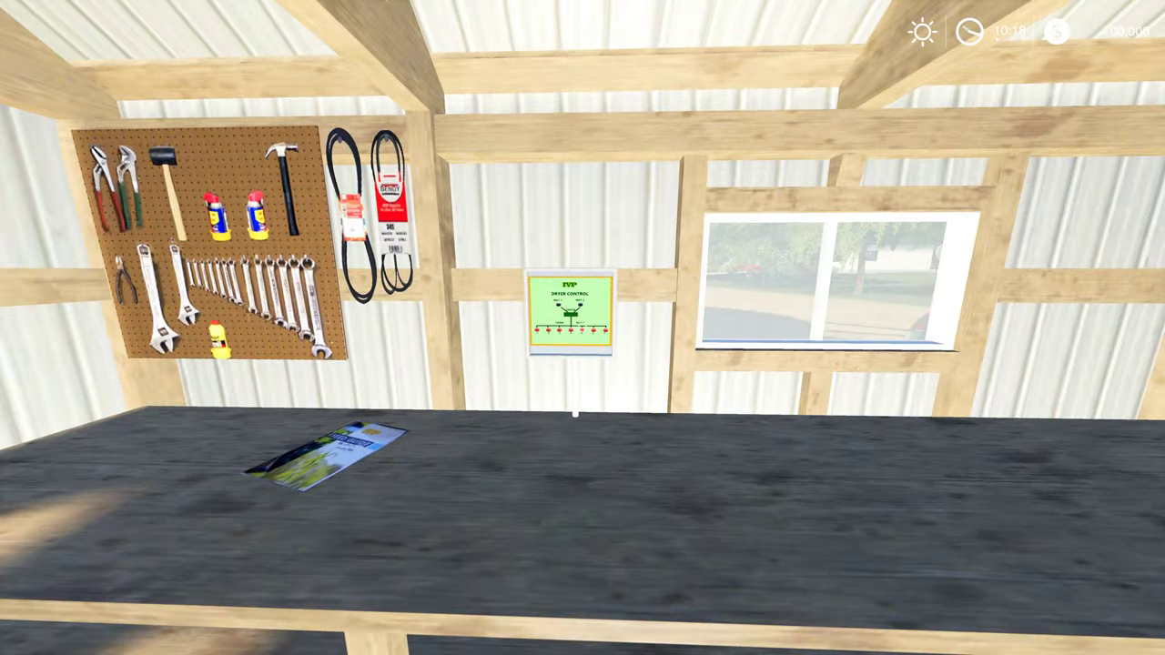
Show the controls help and stand at the dryer control within reach of the wet-to-dry transfer option.
key(F1)
key(d)
key(a)
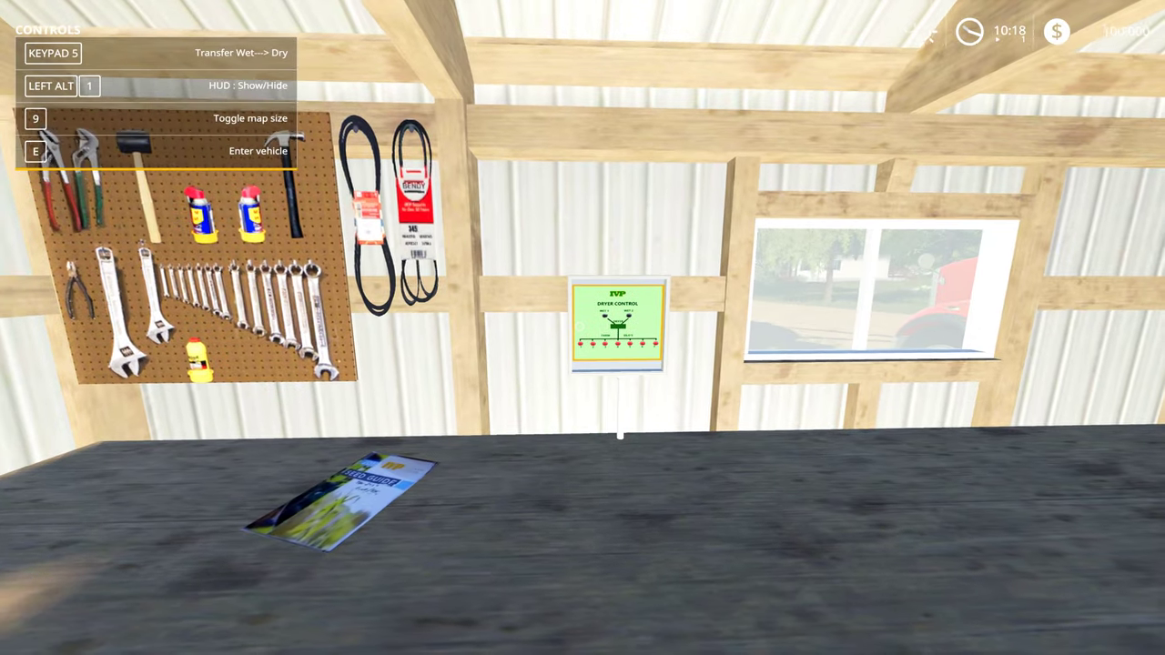
key(s)
key(w)
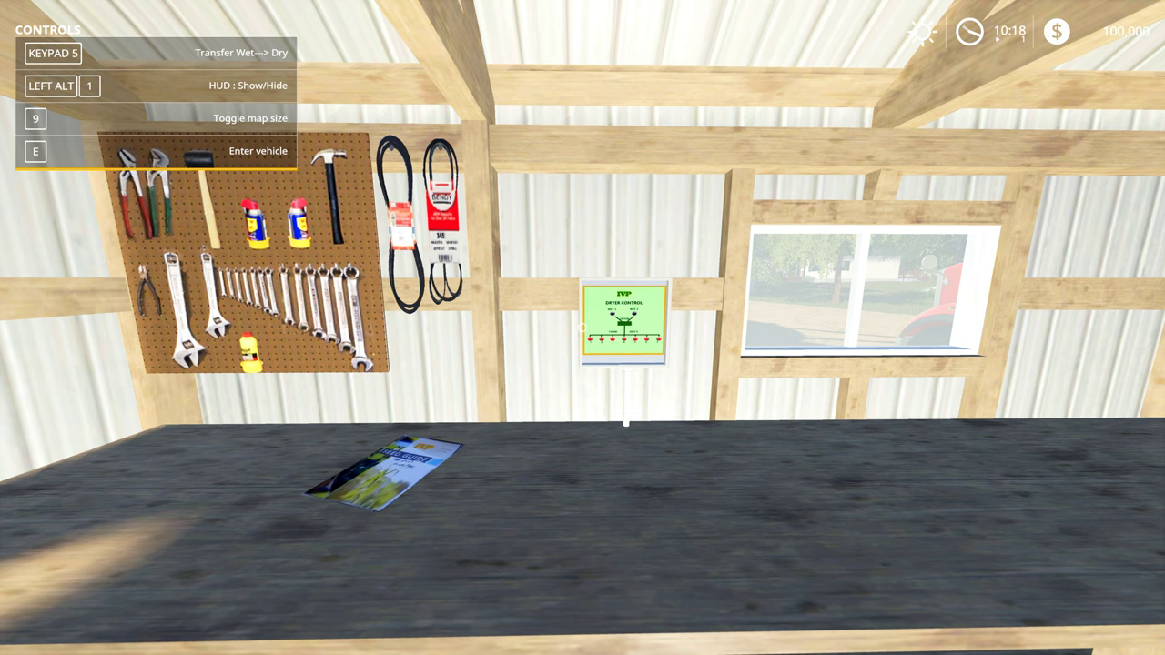
Activate the wet-to-dry transfer at the dryer control and walk back to the workbench inside the shed.
key(KP_5)
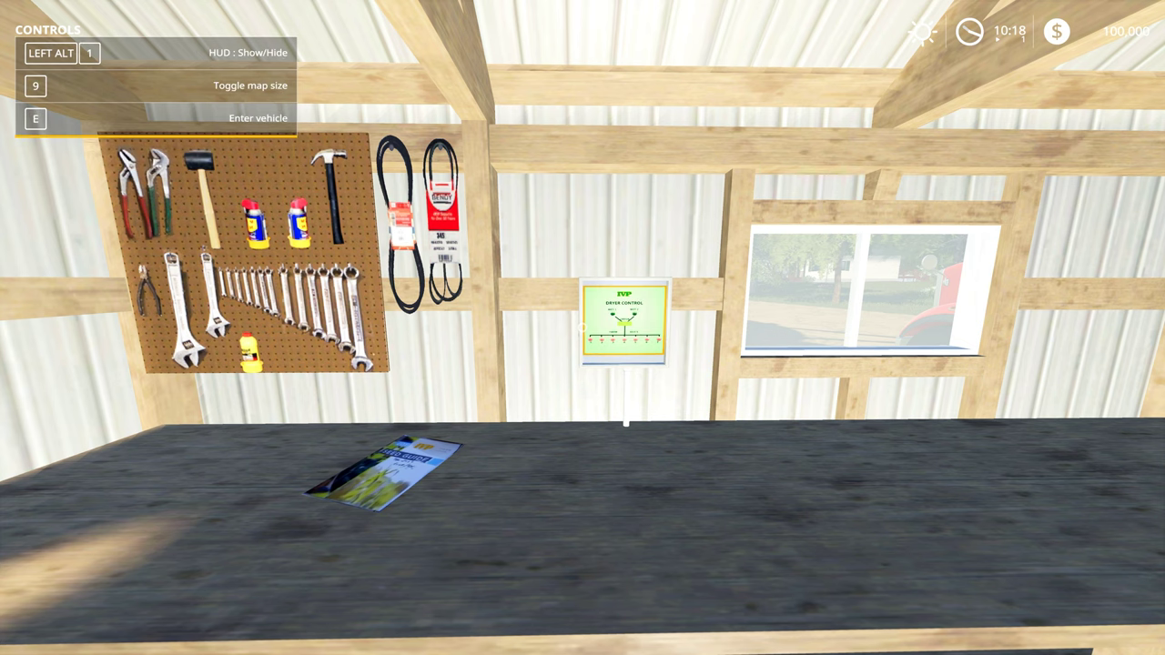
key(s)
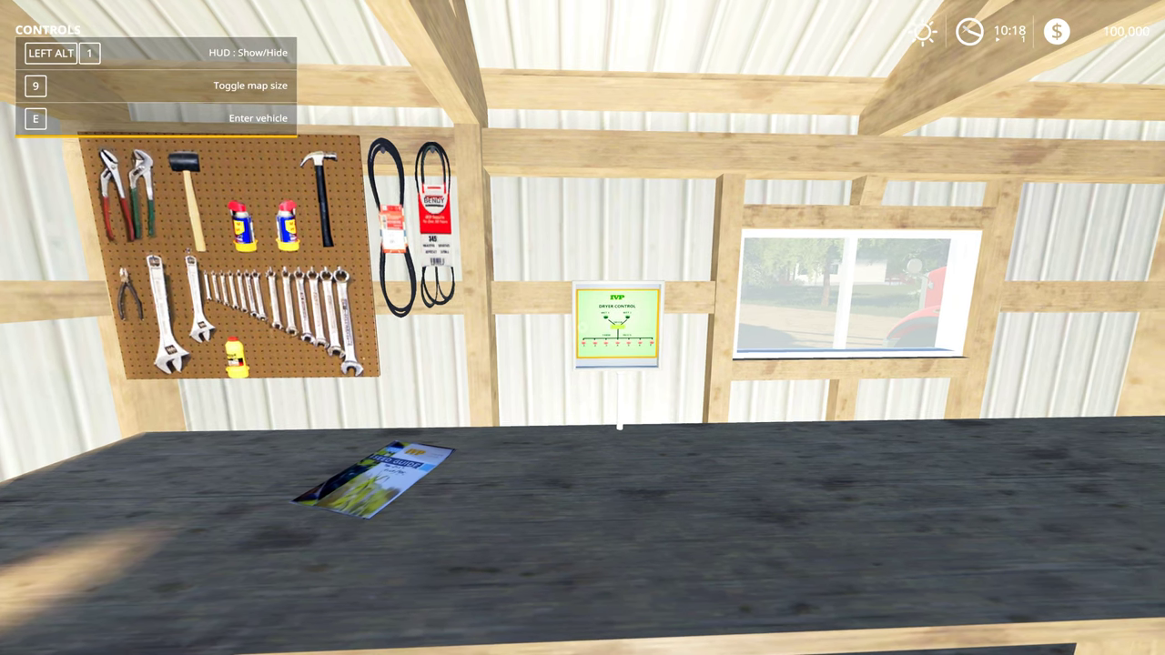
key(d)
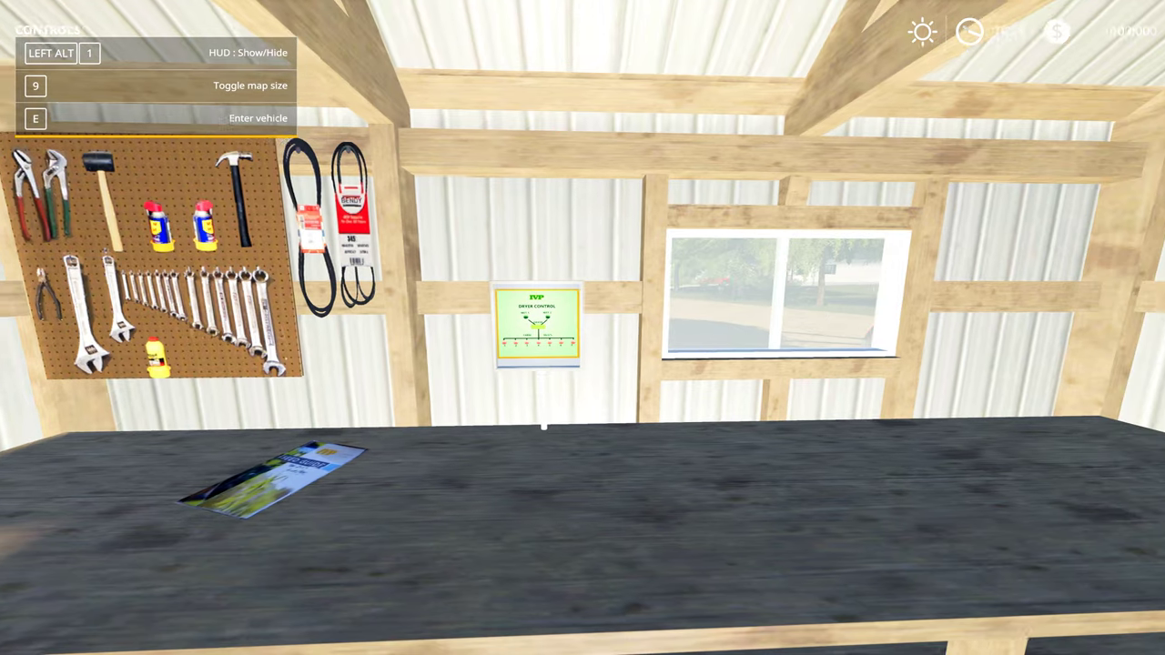
key(e)
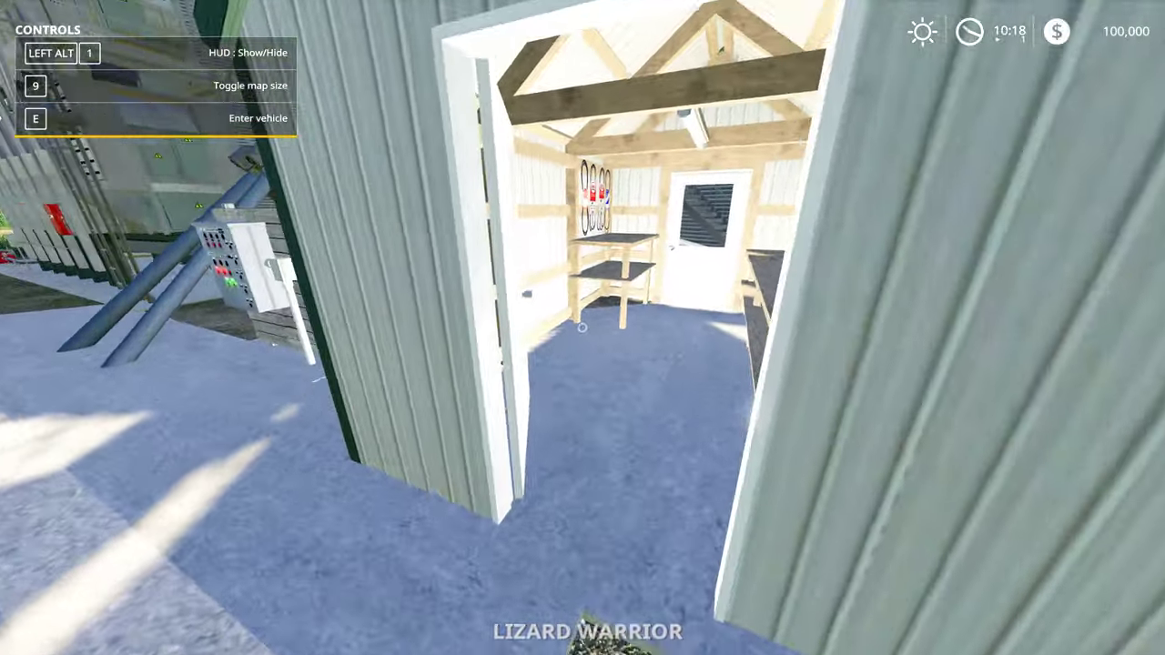
key(w)
key(w)
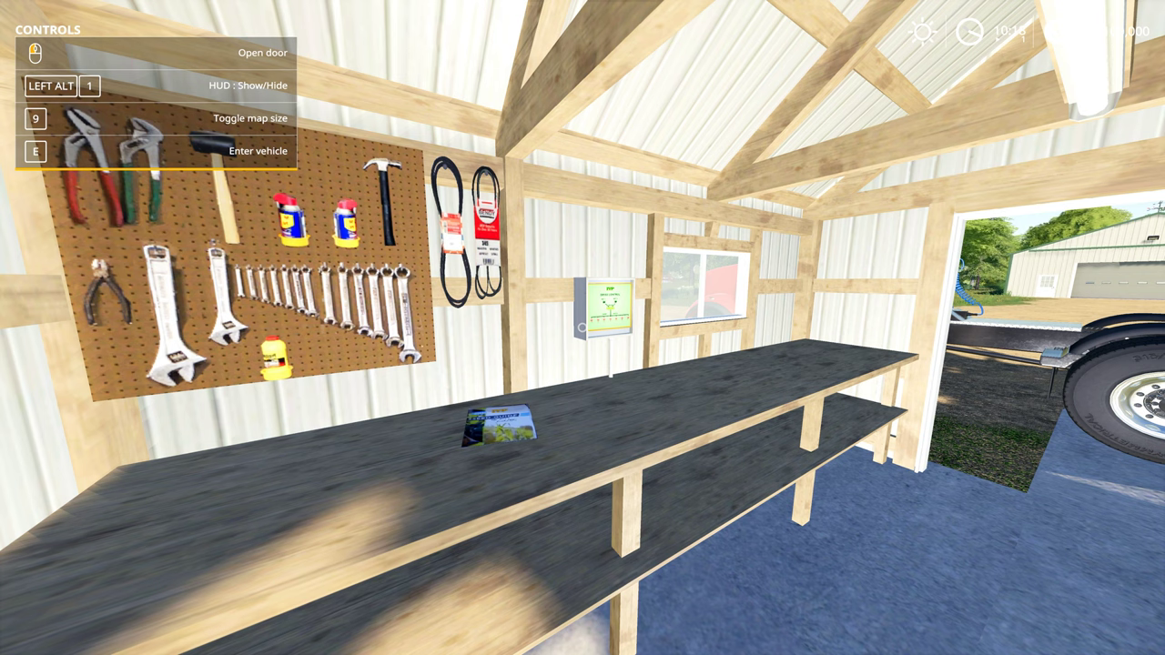
Enter the transfer vehicle from the shed and start filling it with corn from the farm silo.
key(e)
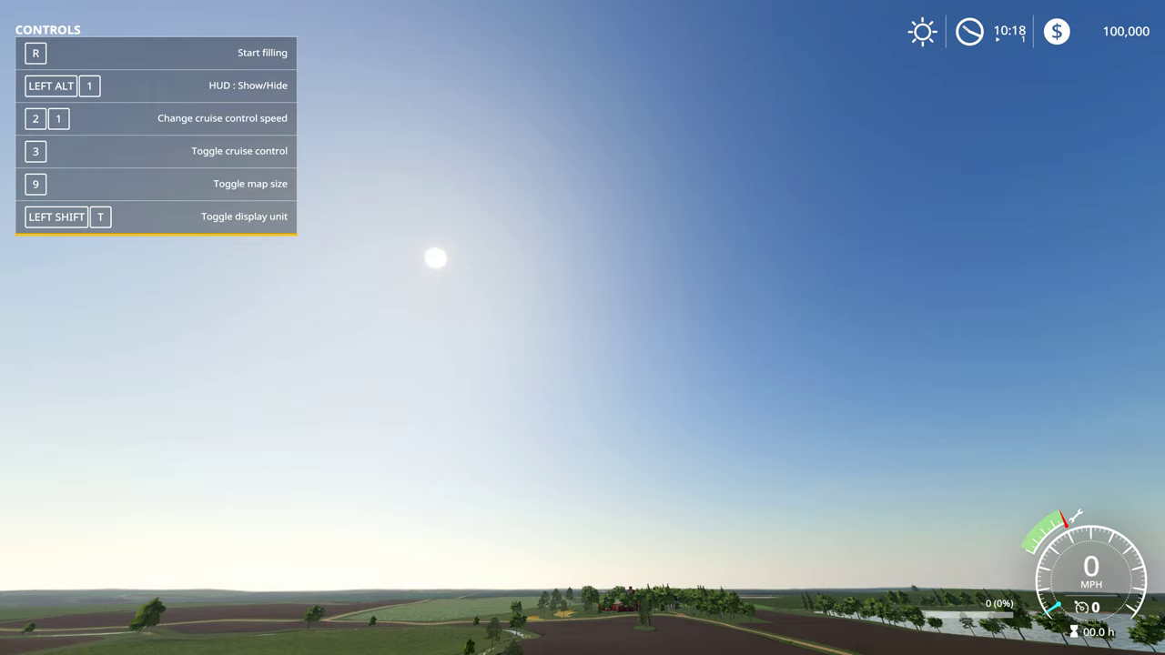
key(r)
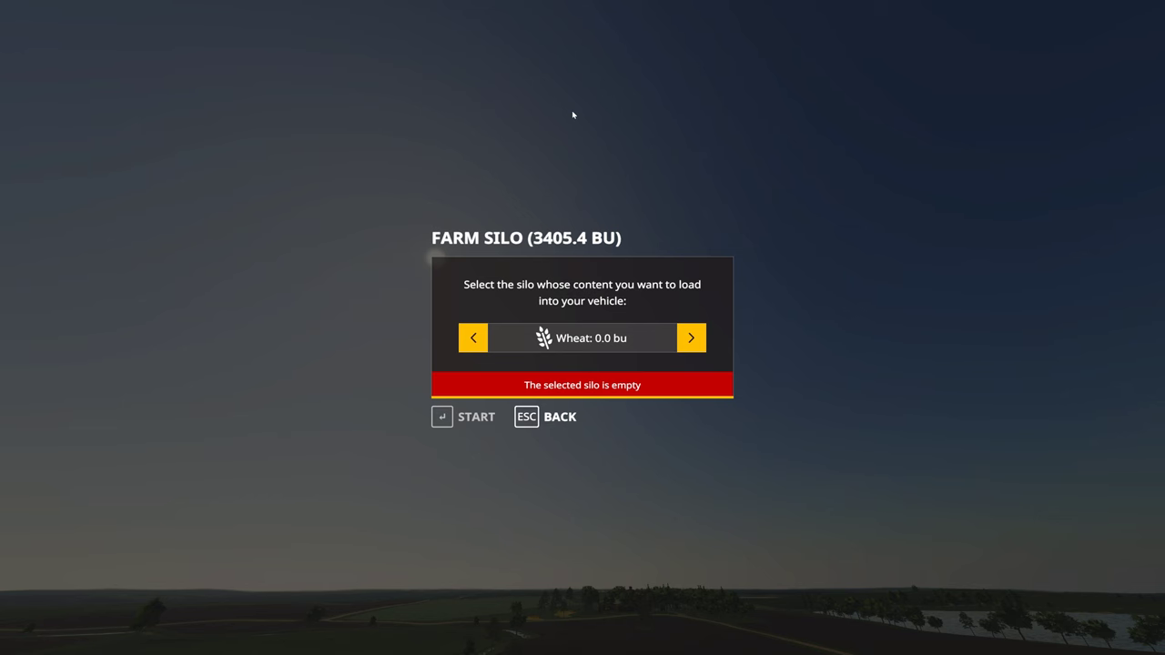
click(474, 339)
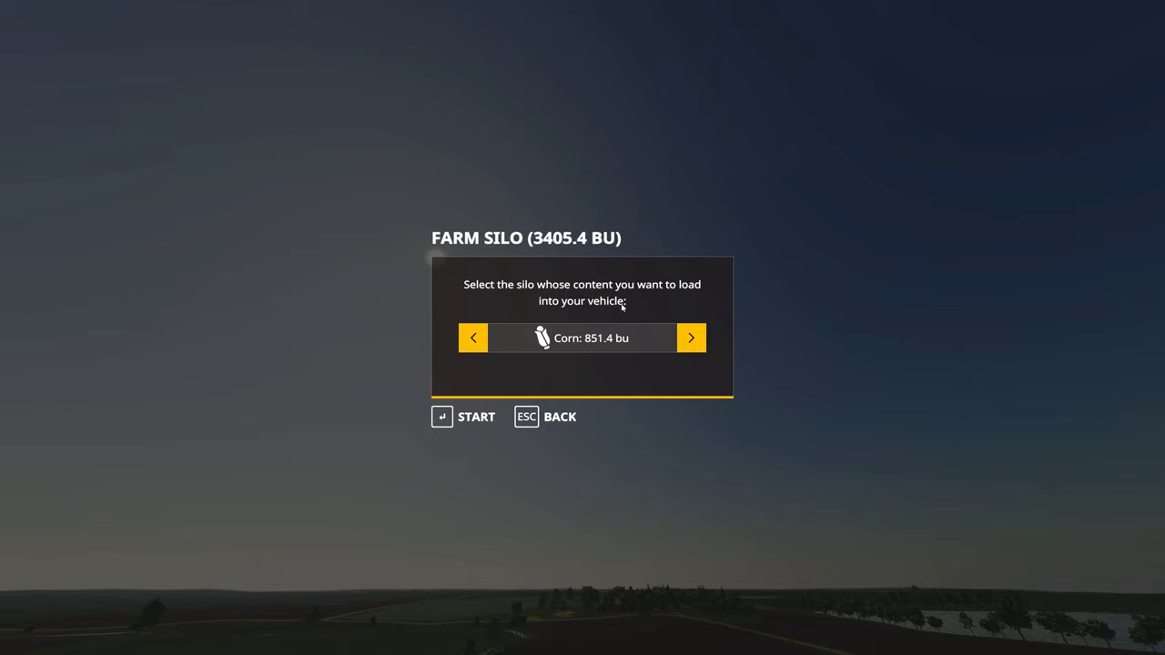
click(464, 417)
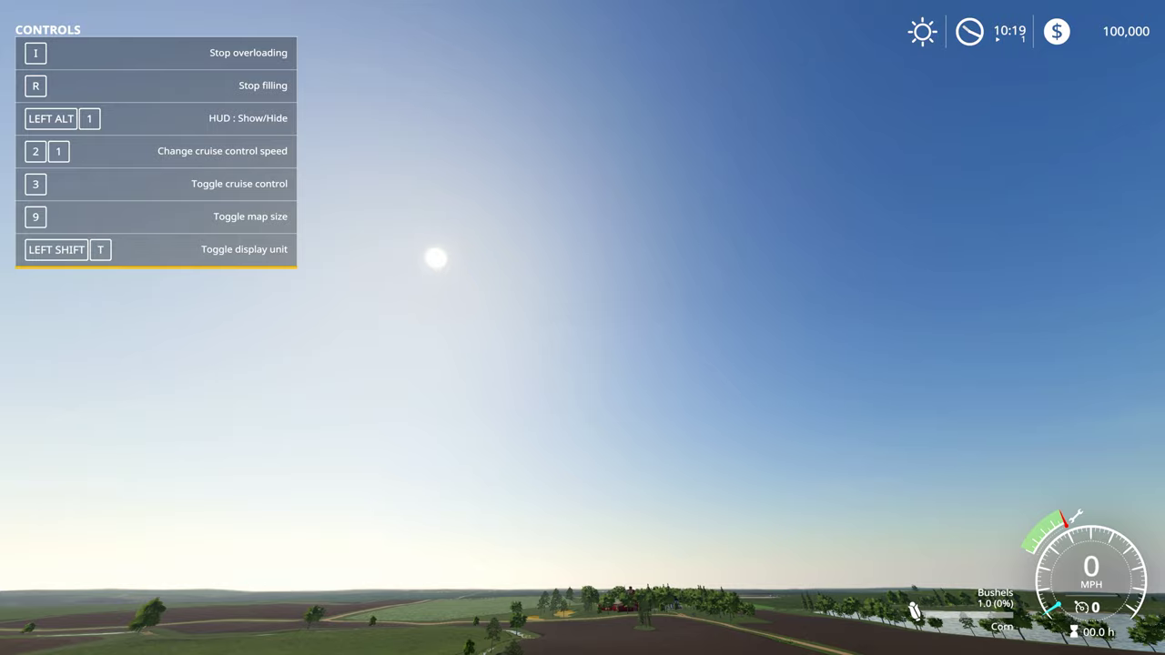
Leave the transfer vehicle, walk out to the grain dryer and check the corn stock in the commodity prices.
key(e)
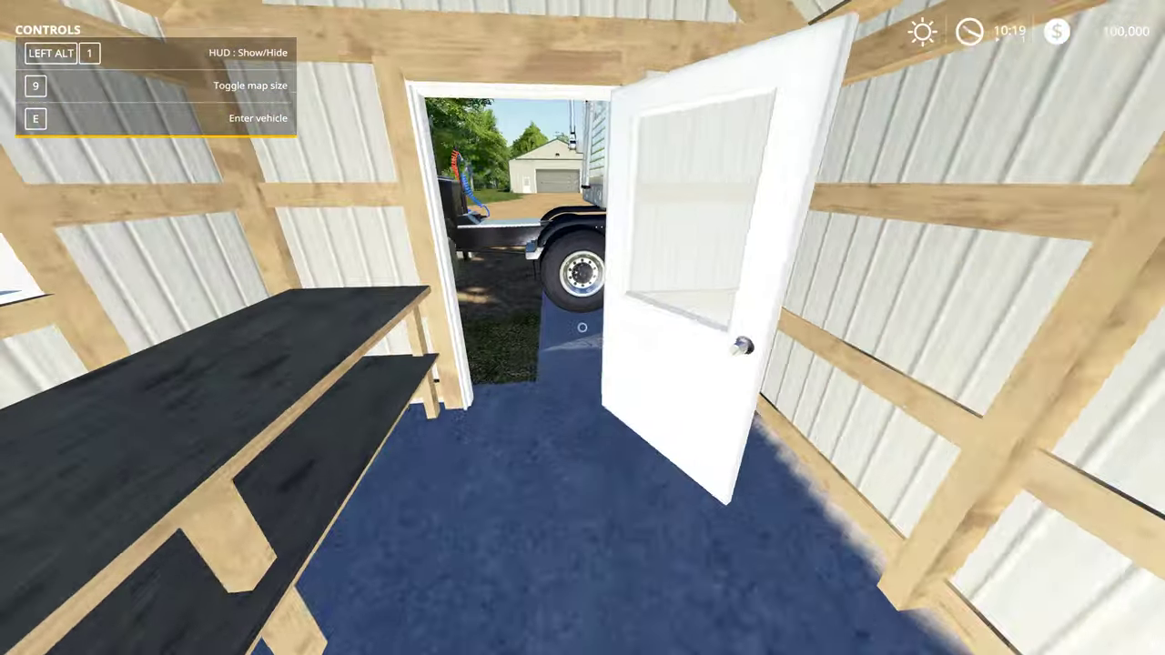
key(w)
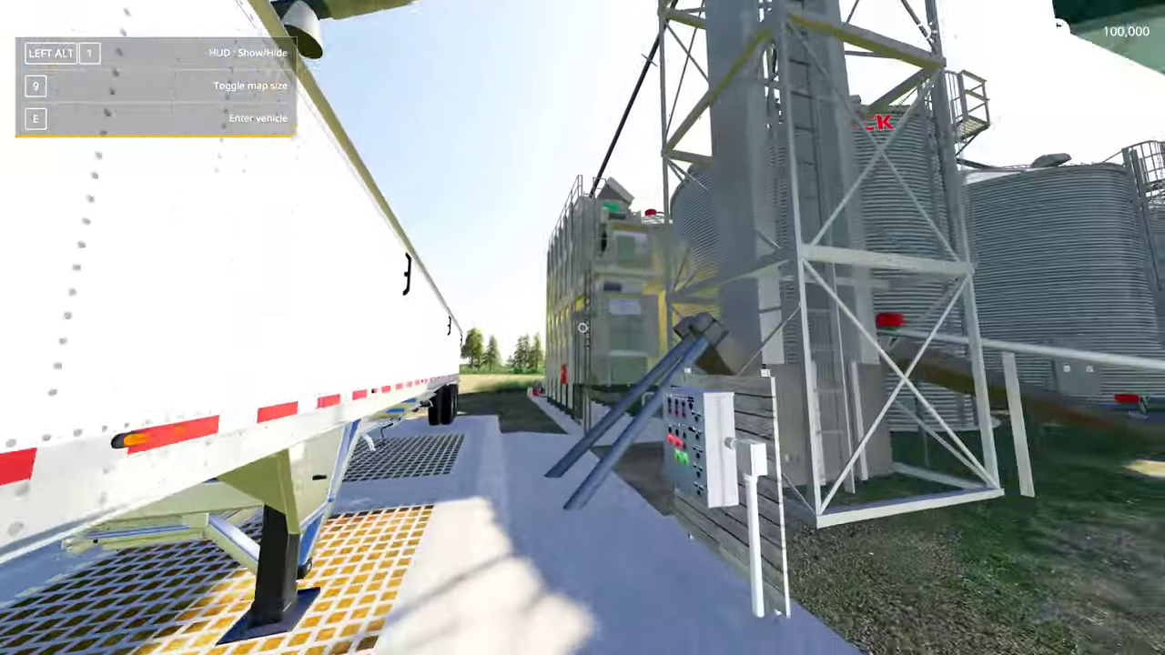
key(w)
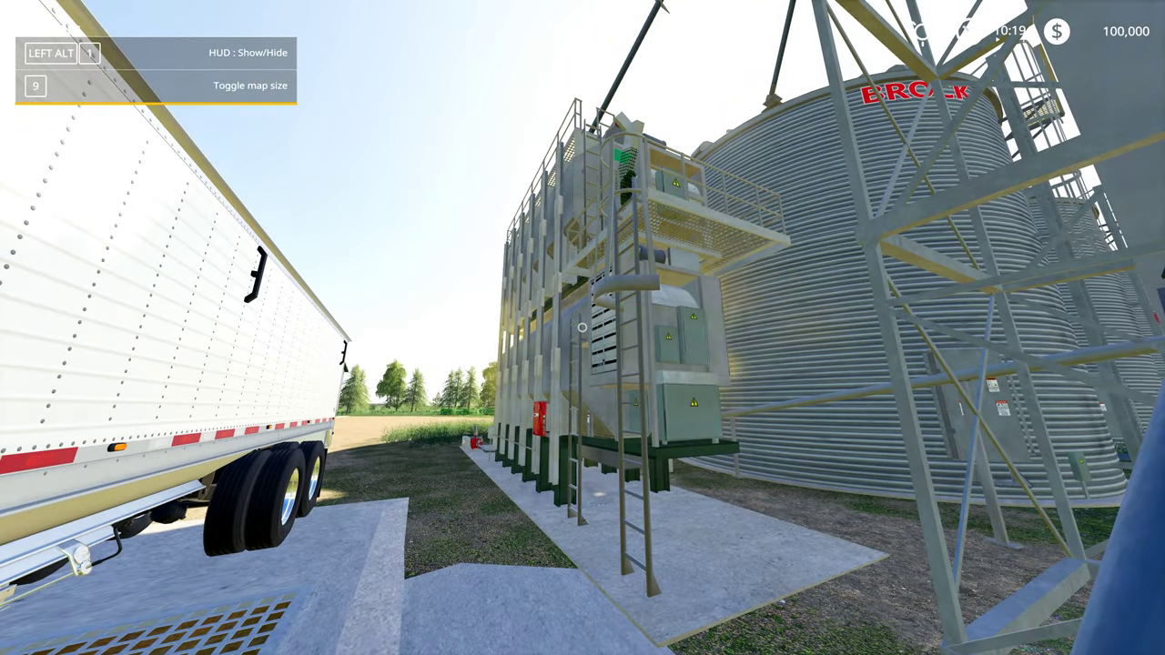
key(w)
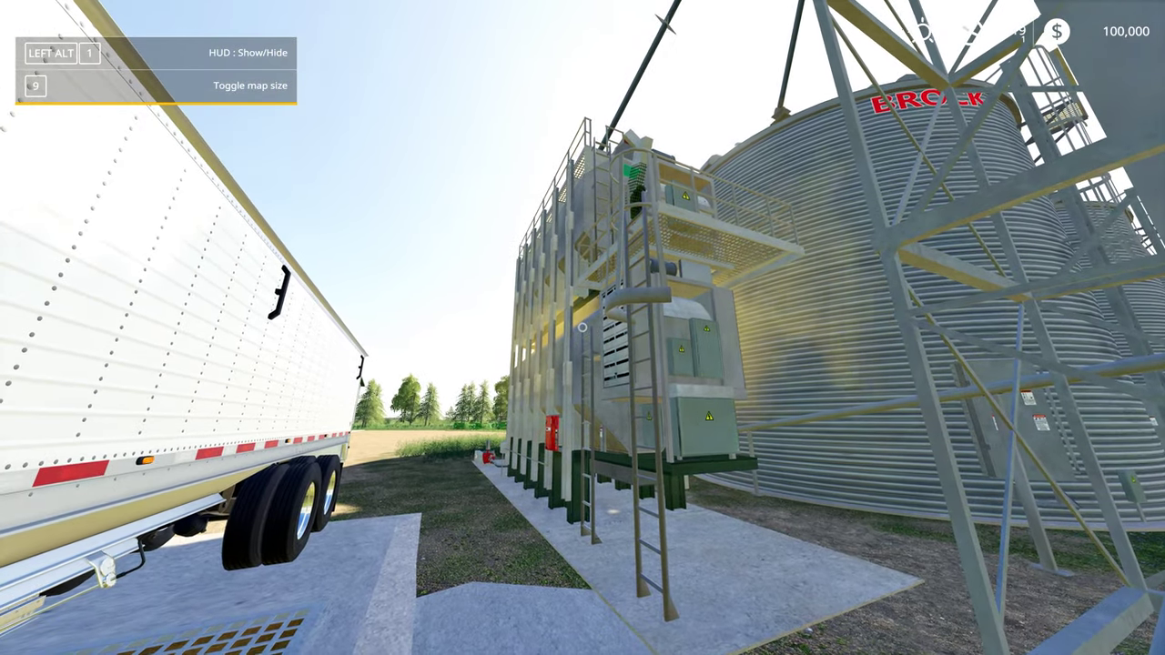
key(Escape)
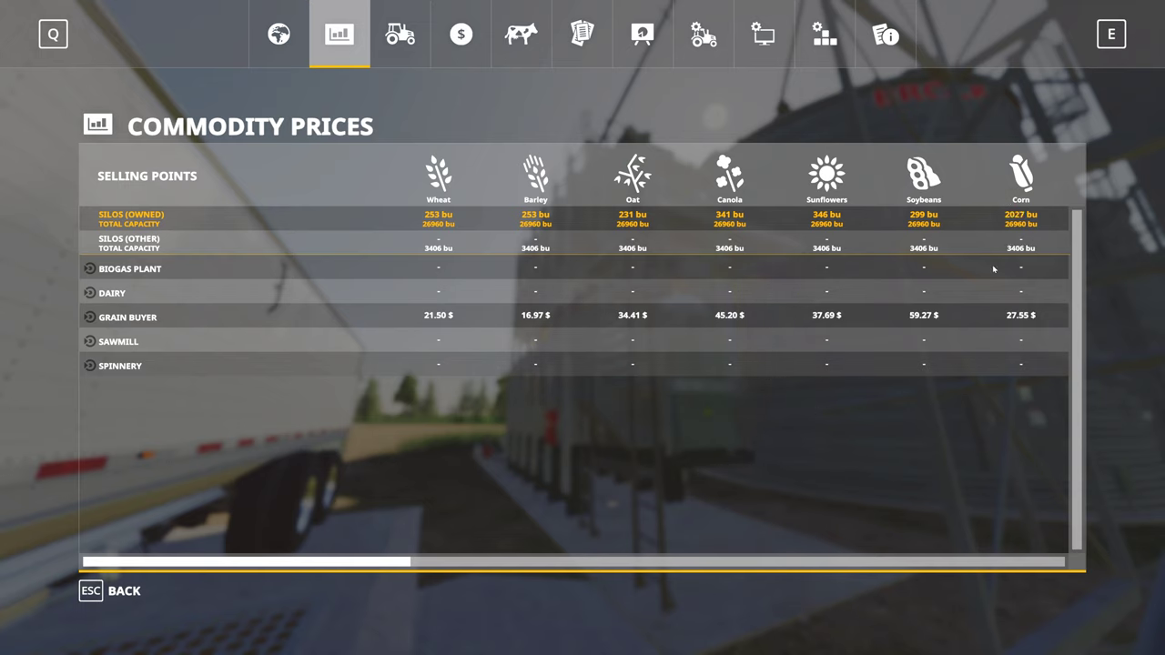
key(Escape)
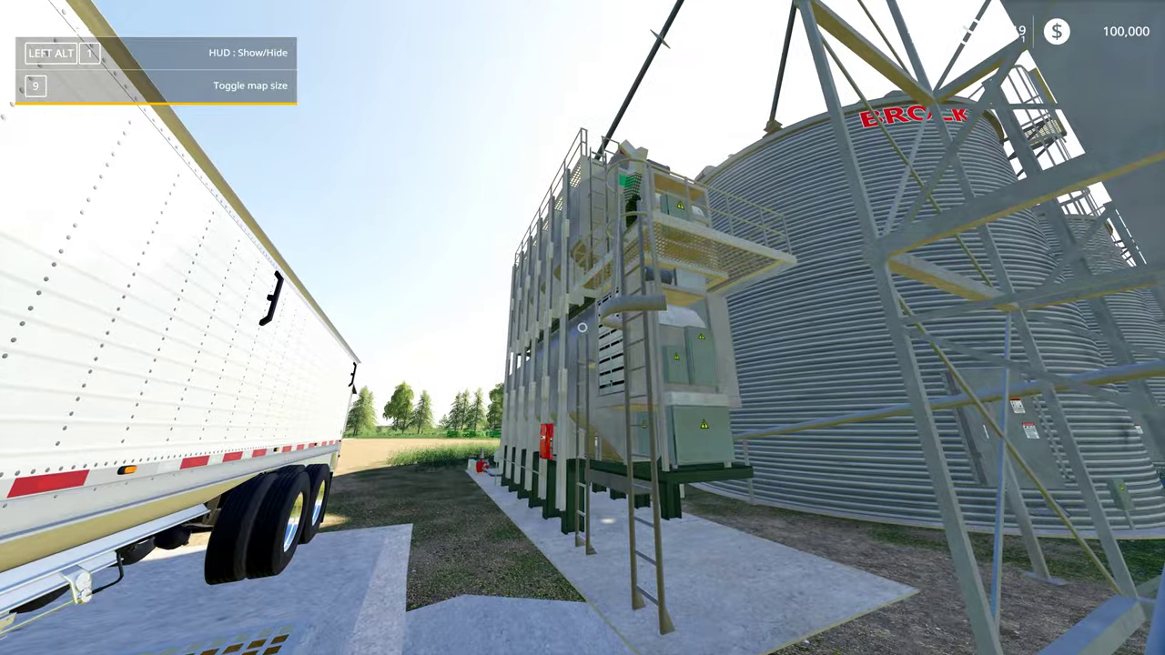
Walk past the auger control box and around the dryer and trailer to examine the grain system from outside.
key(s)
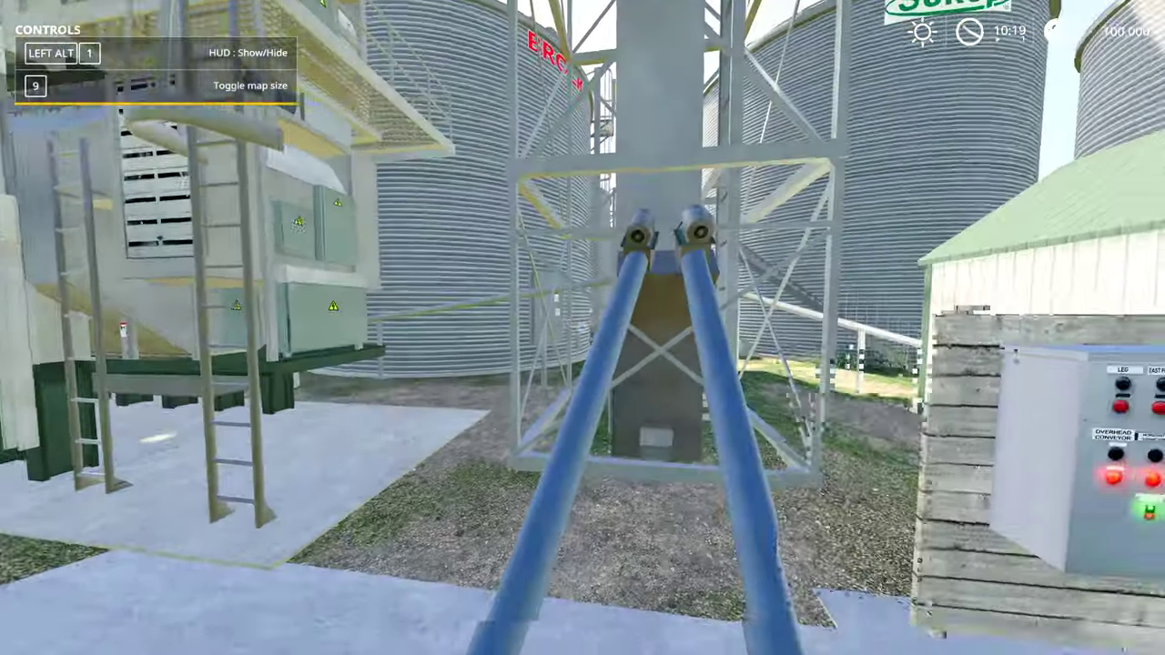
key(w)
key(d)
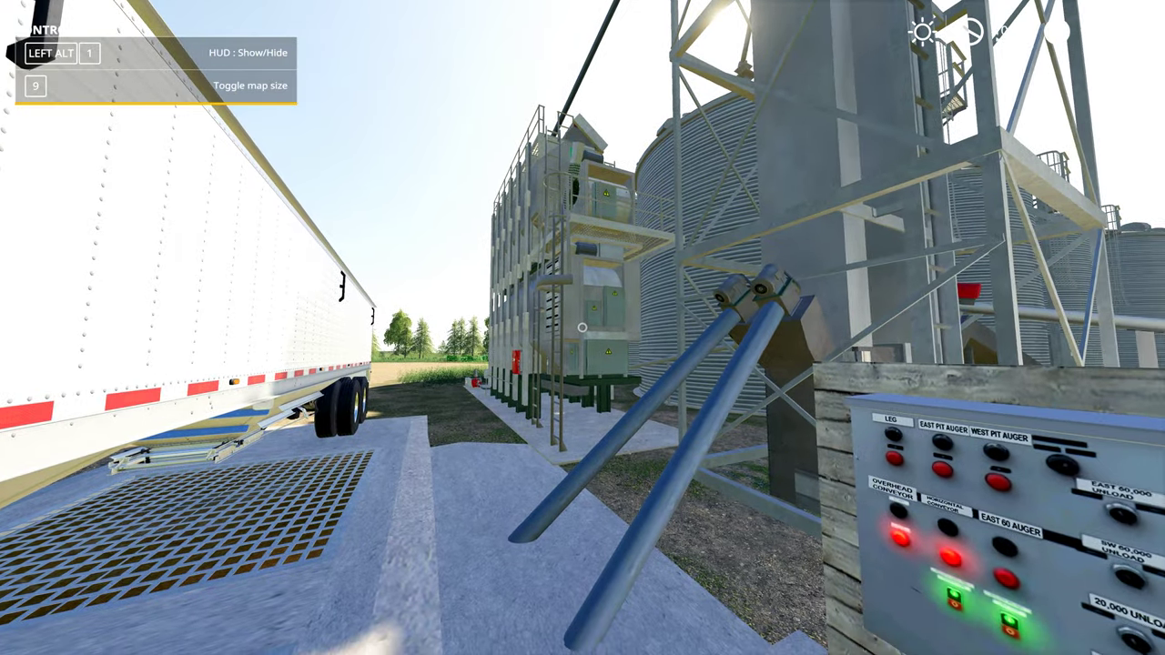
key(w)
key(w)
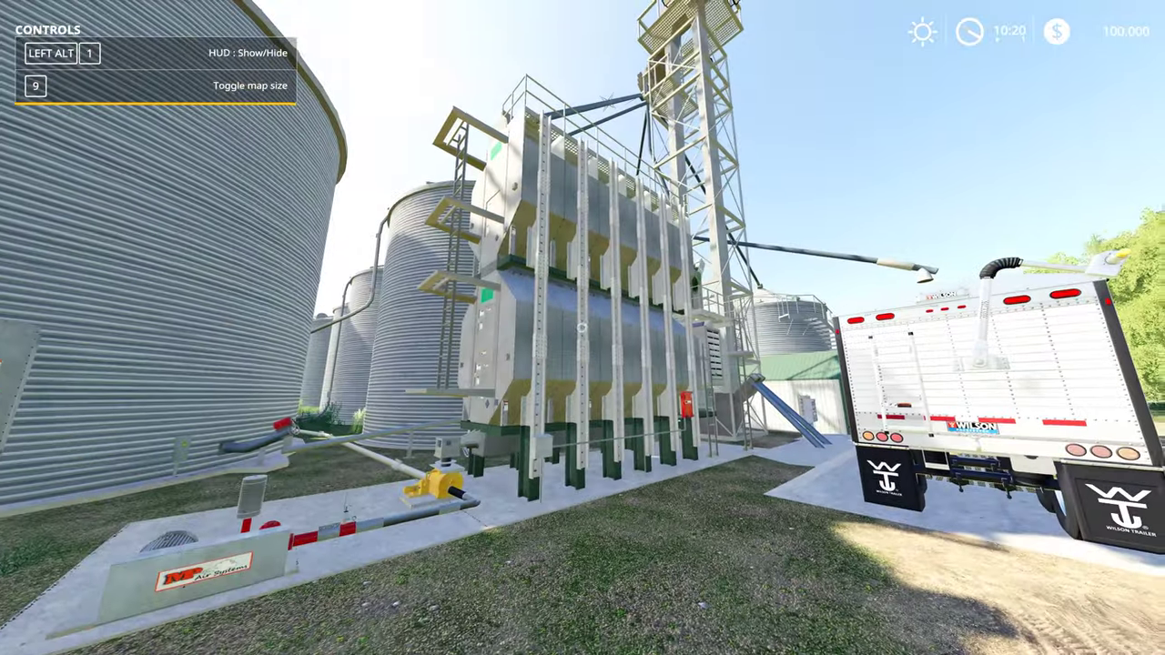
key(w)
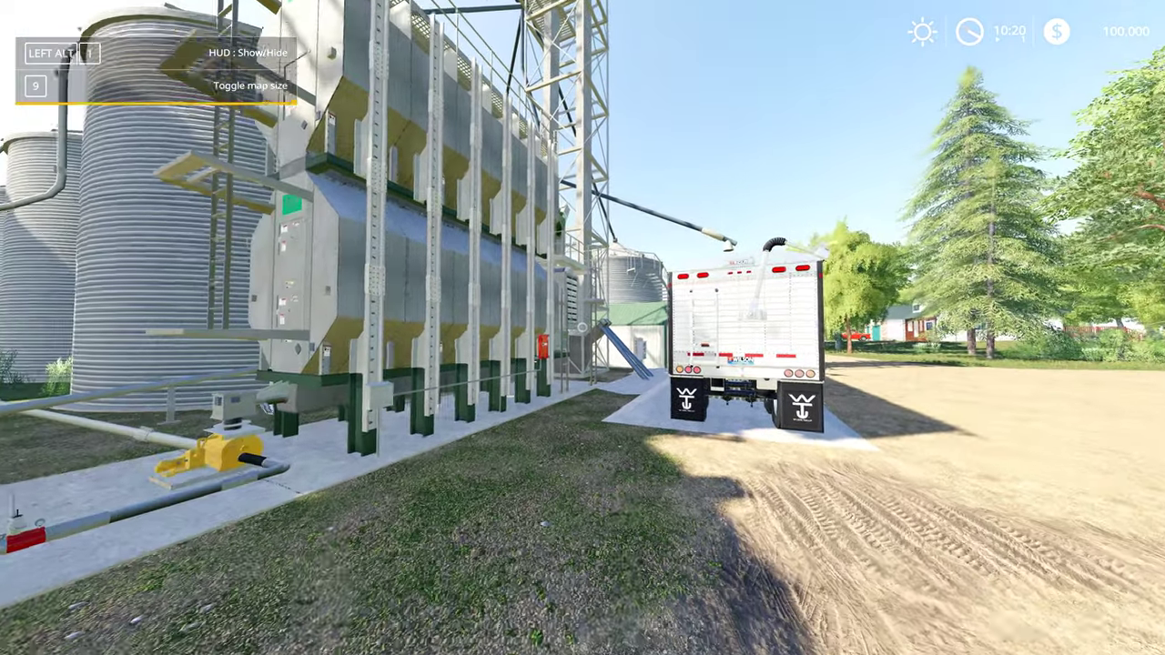
key(w)
key(w)
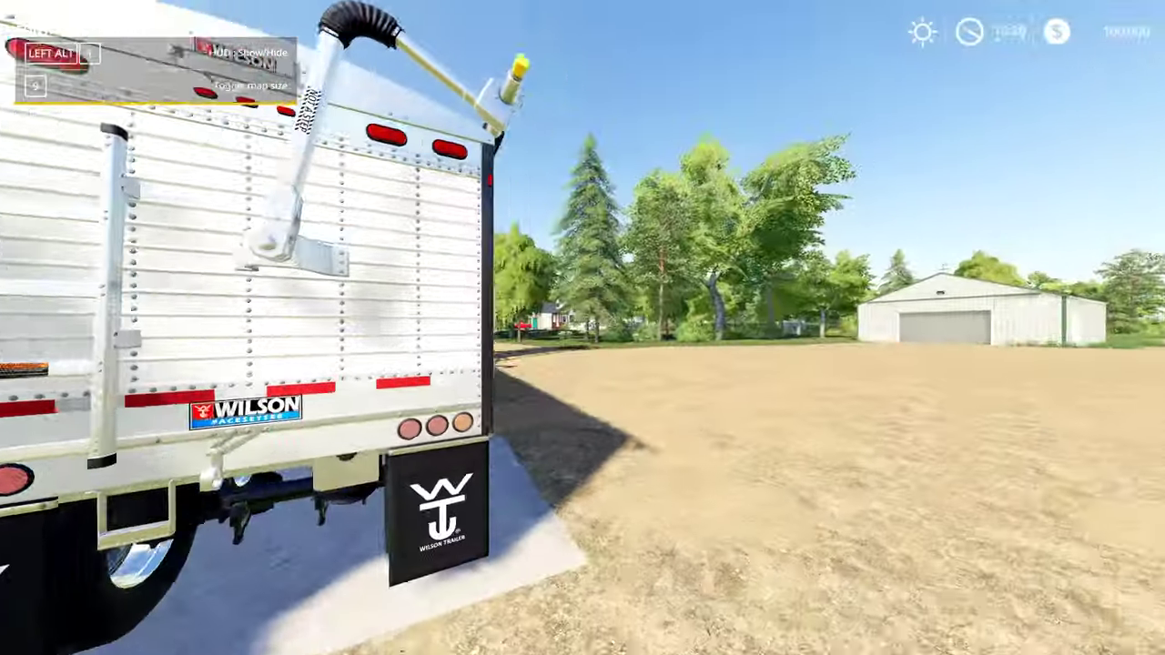
key(w)
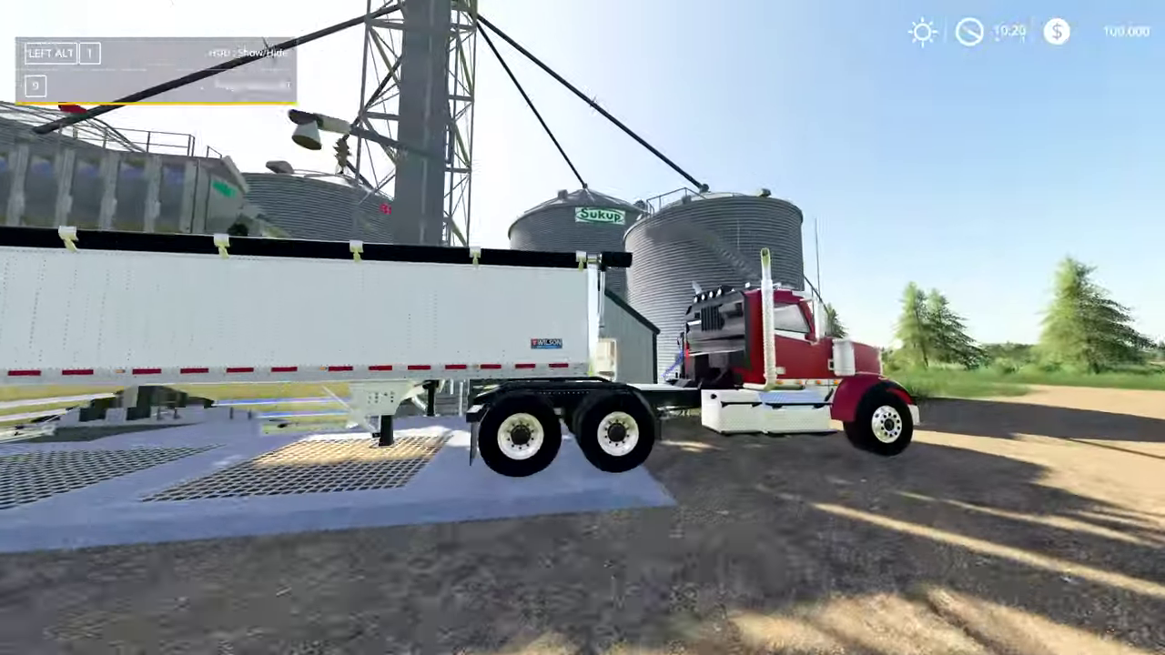
key(d)
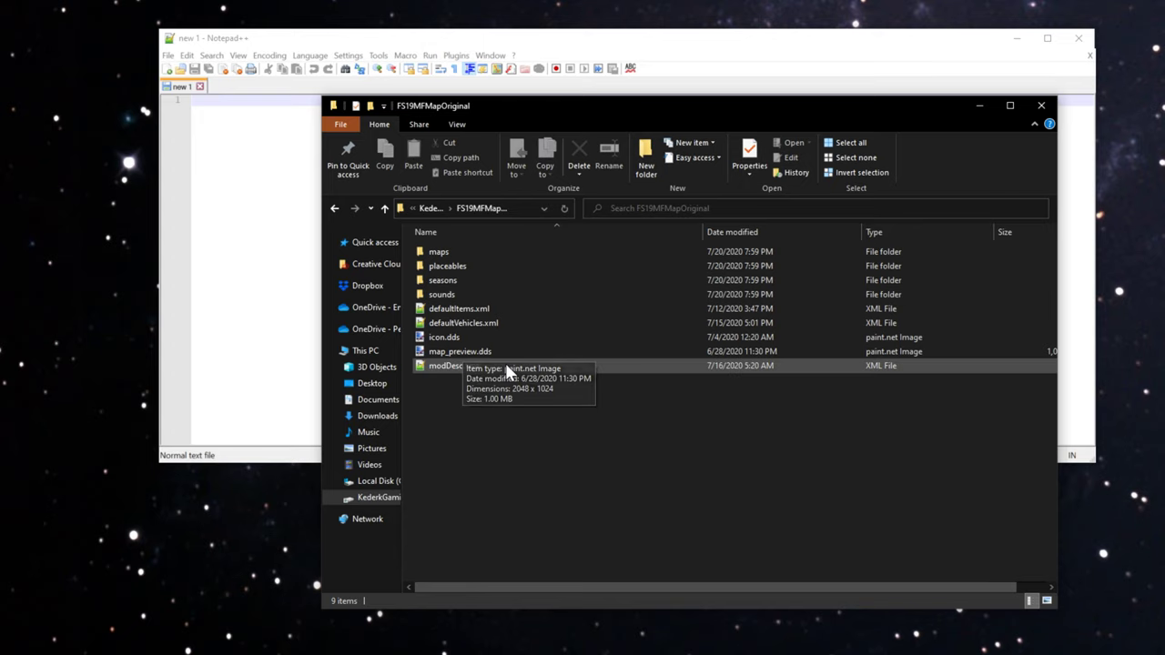
Open defaultItems.xml from the FS19MFMapOriginal folder in Notepad++, then widen and reposition the window to show more of the code.
double_click(499, 310)
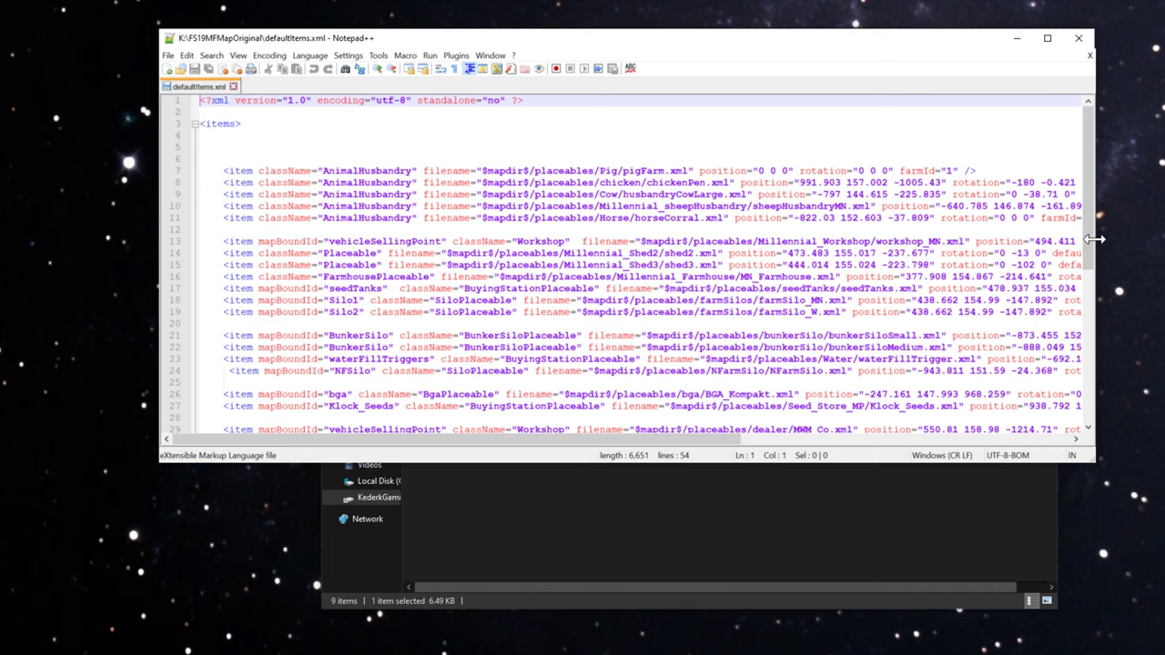
drag(1094, 239, 1164, 239)
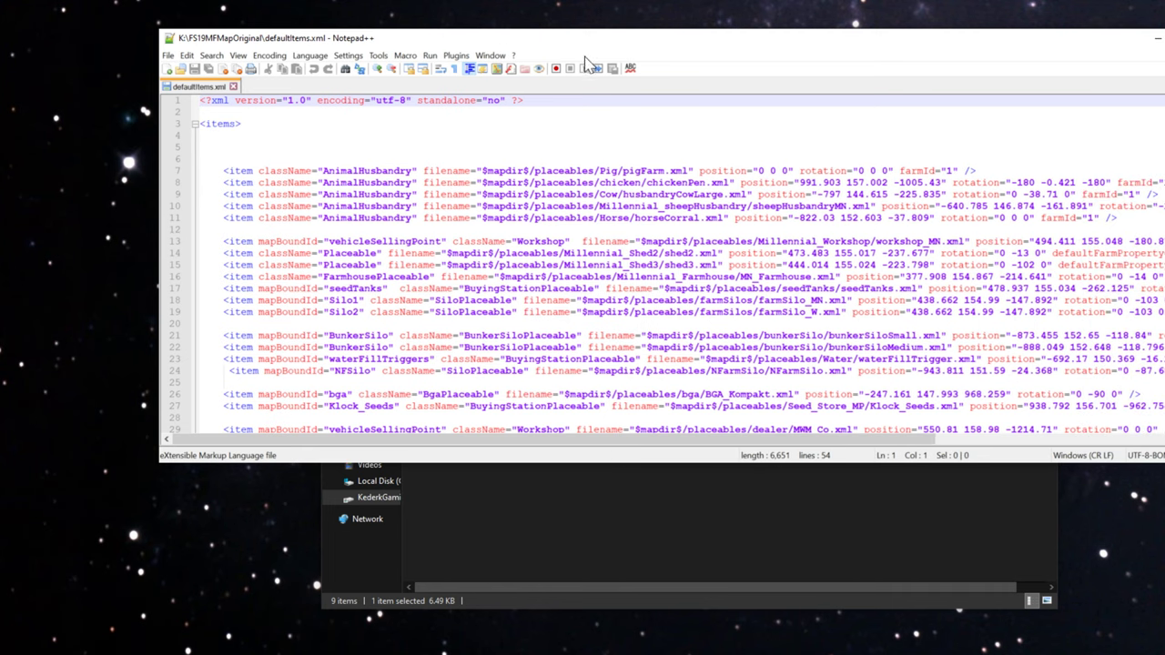
drag(639, 48, 525, 60)
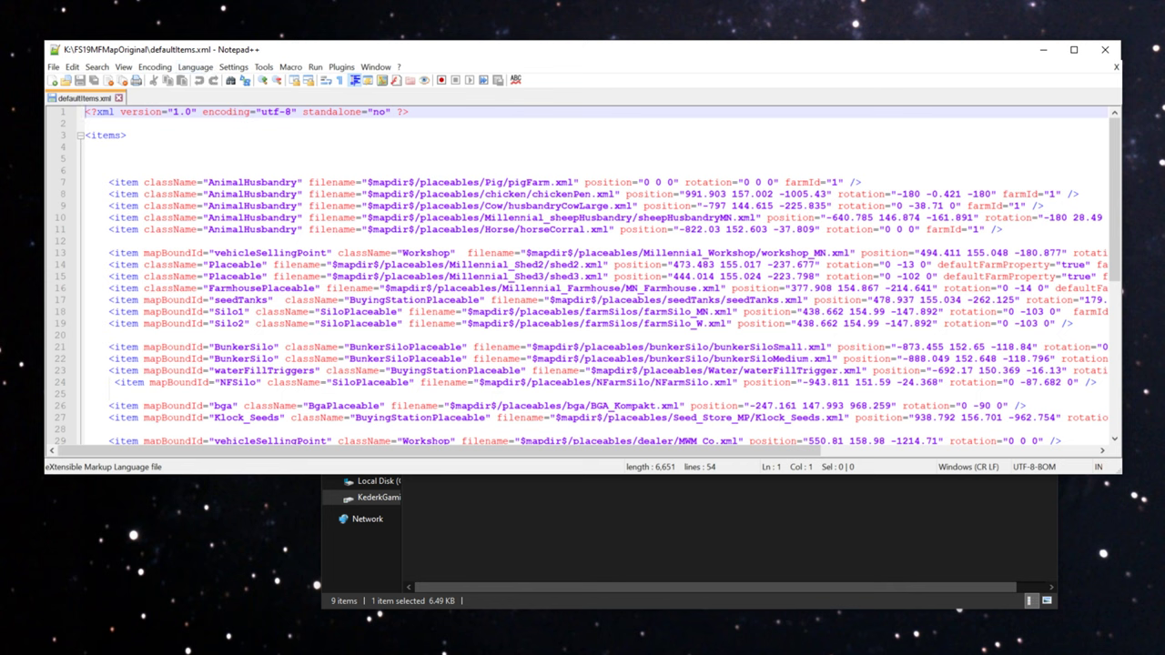
Highlight the Silo1 and Silo2 entries, their farmSilo_MN and farmSilo_W file names, and Silo2's position and rotation attributes.
drag(108, 311, 108, 323)
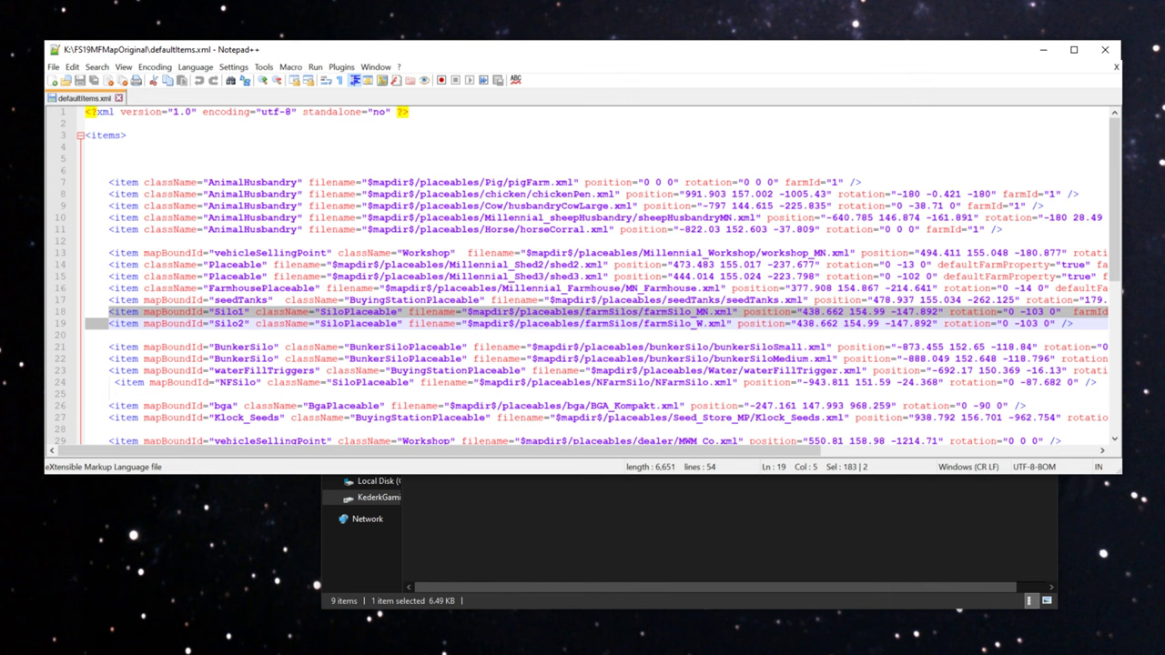
double_click(673, 323)
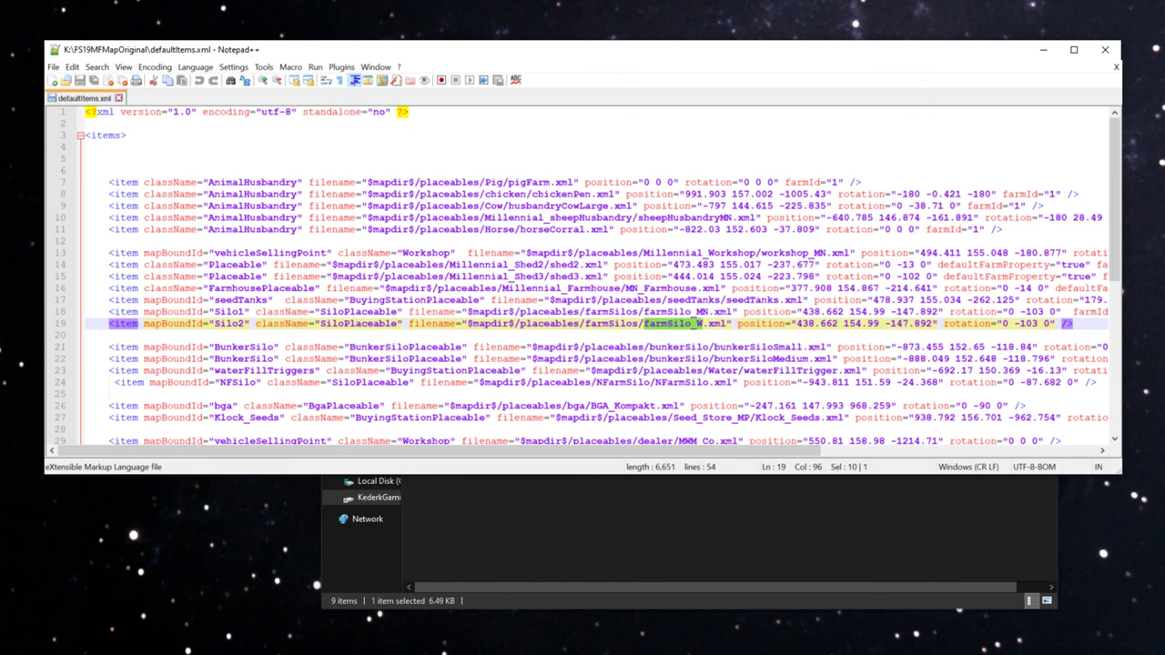
double_click(665, 312)
double_click(668, 324)
click(736, 324)
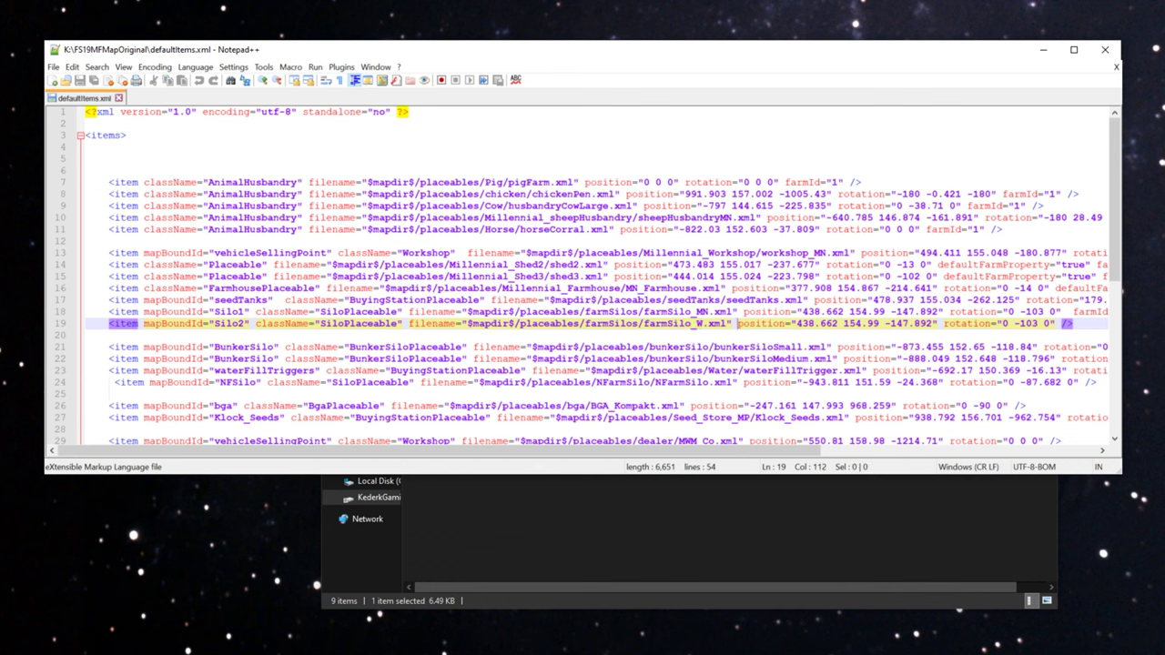
drag(738, 323, 1056, 324)
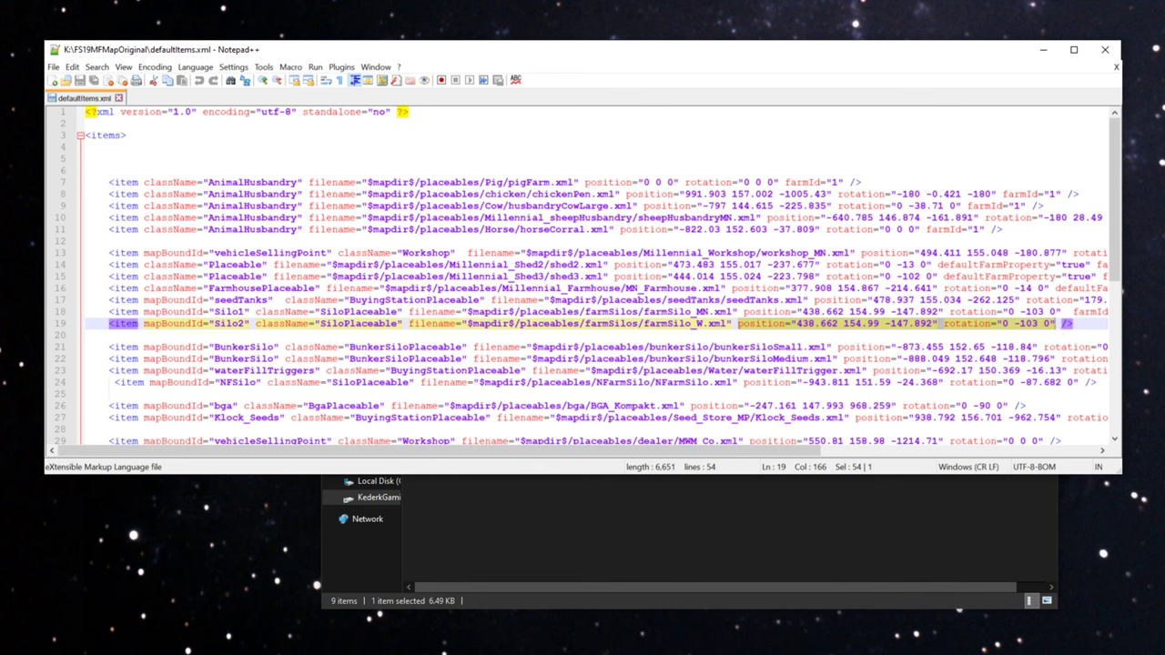
click(1018, 324)
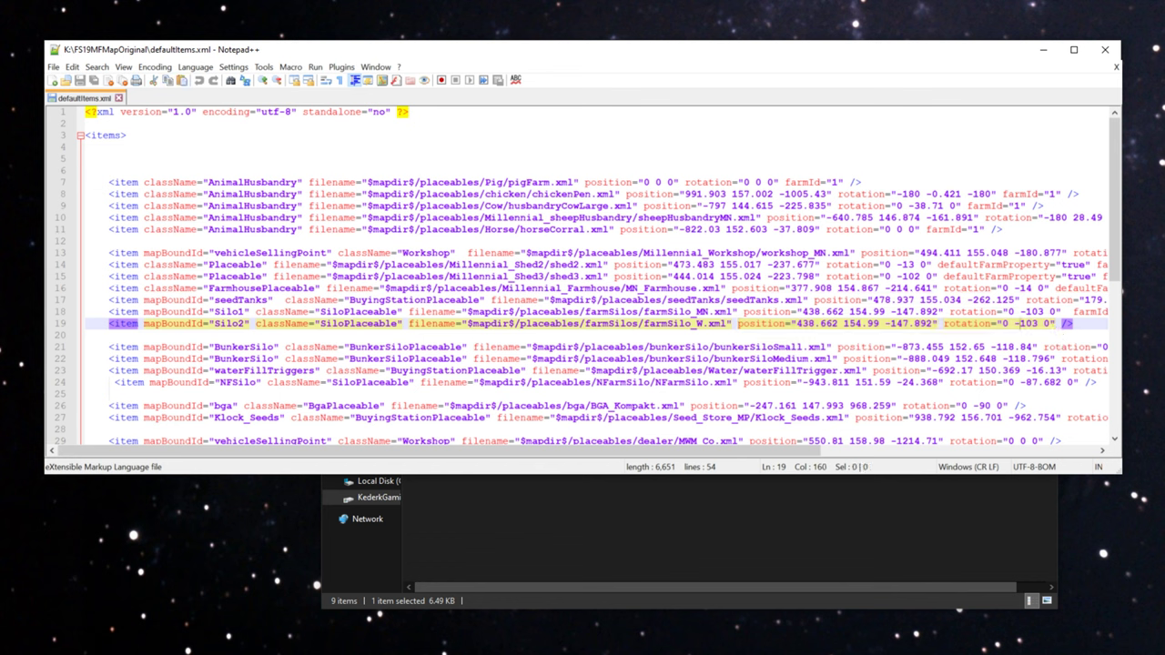
Open defaultVehicles.xml from the map folder and highlight the farmSilos, transfer and beltSystem parts of vehicle 1's file path.
click(662, 544)
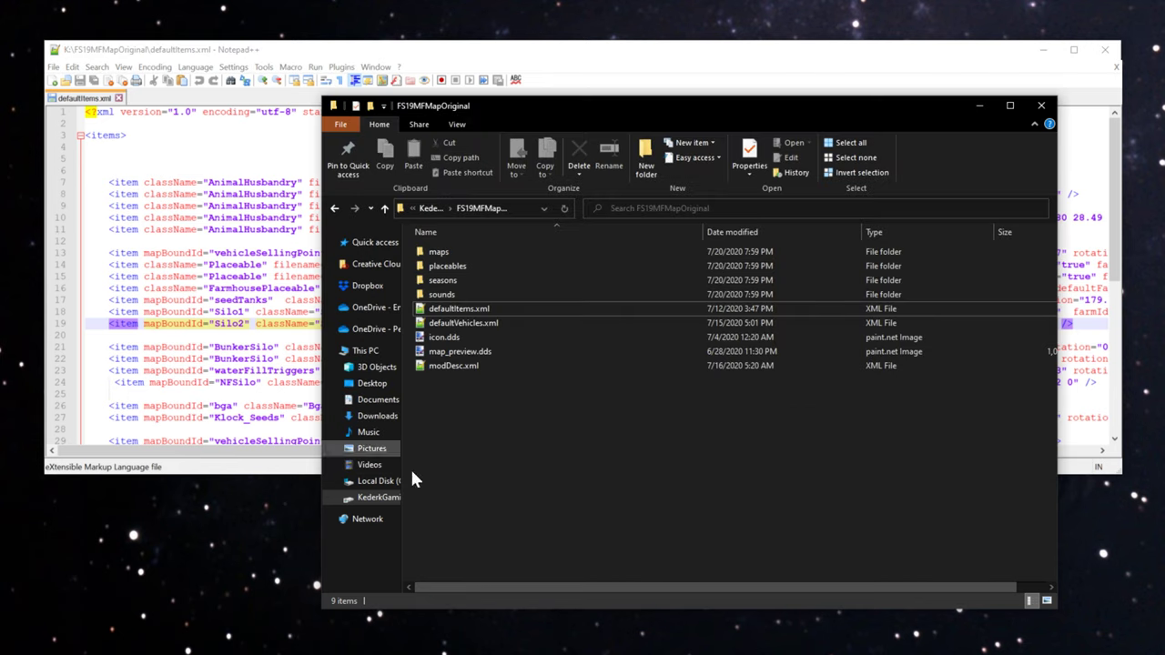
double_click(469, 326)
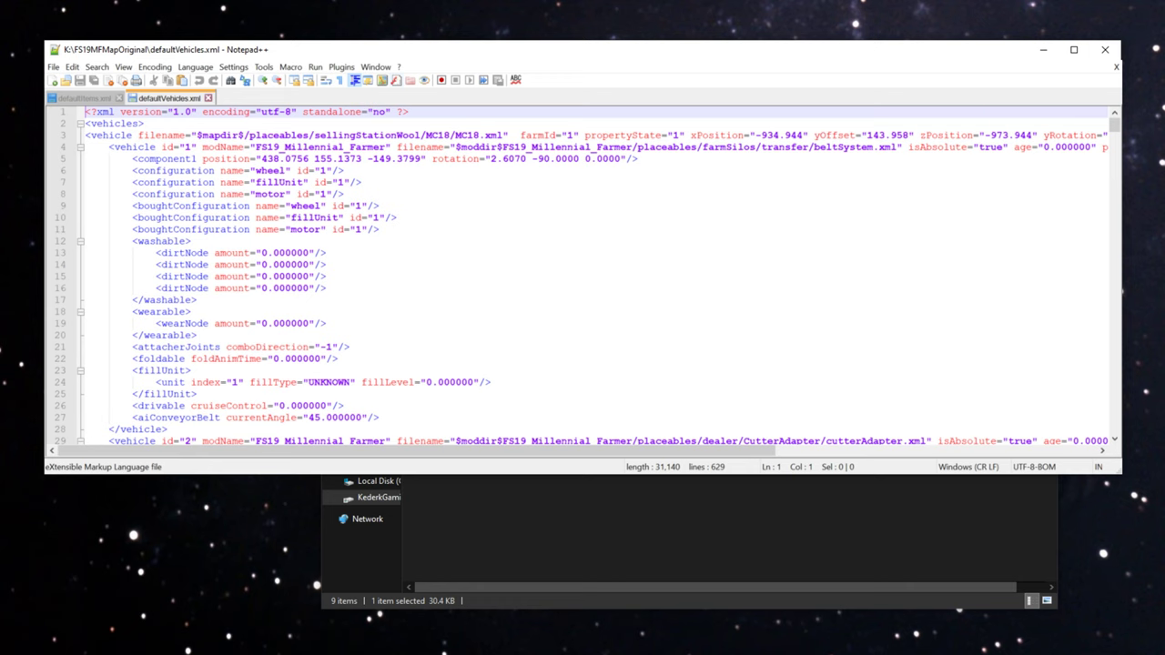
drag(108, 147, 344, 170)
click(344, 171)
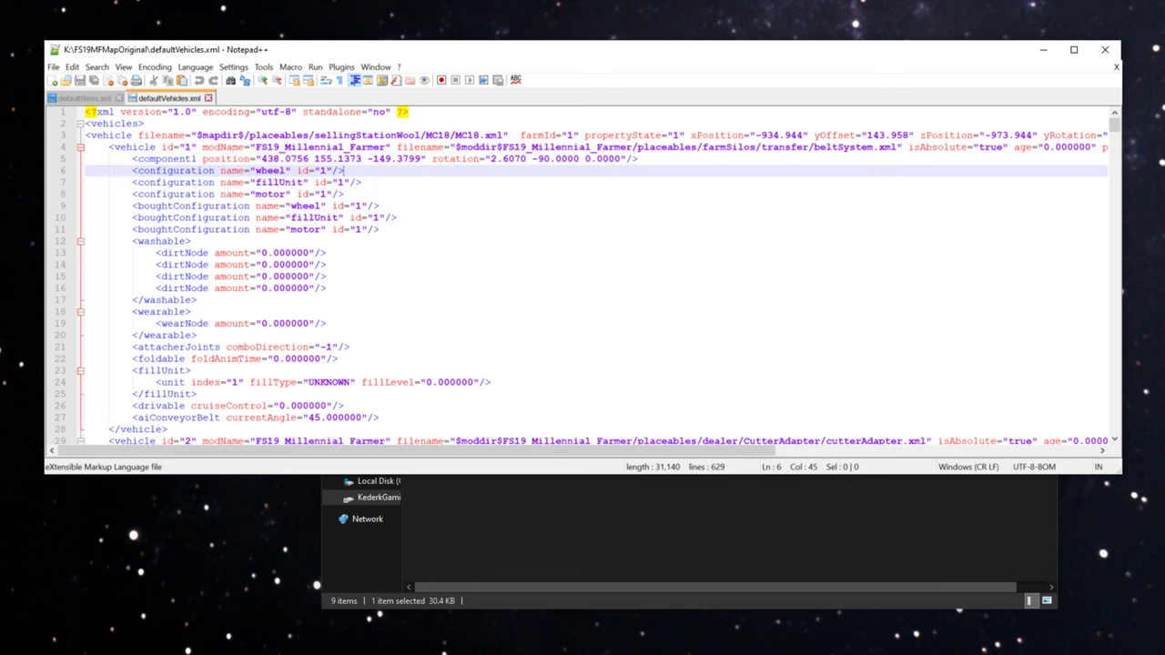
double_click(739, 147)
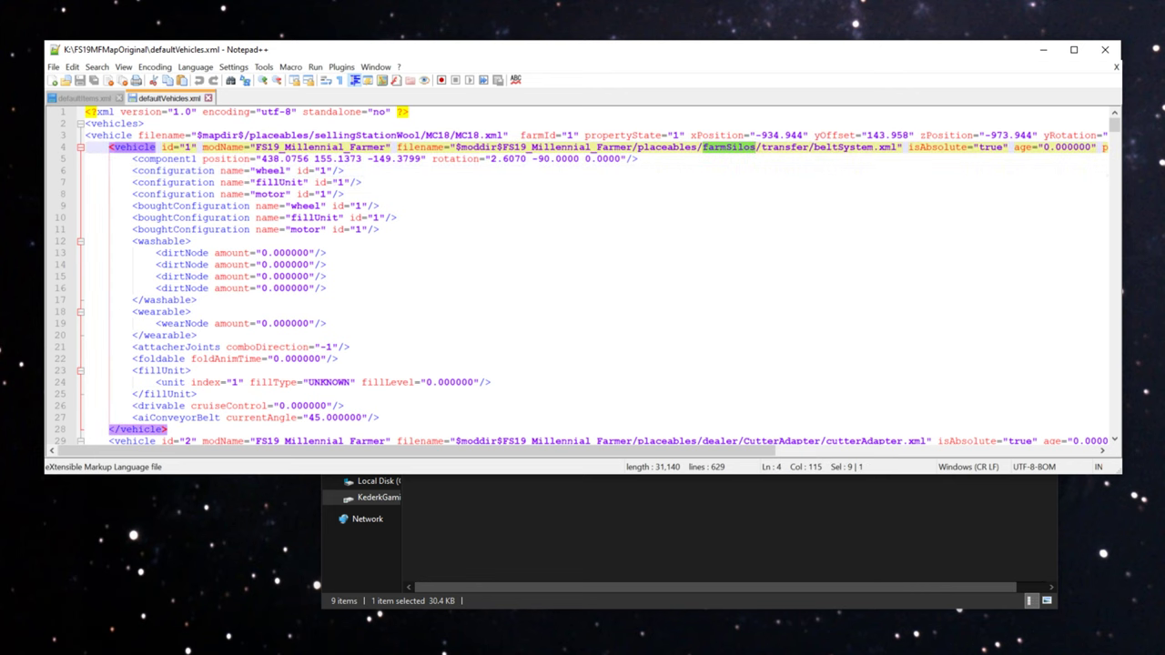
double_click(785, 147)
double_click(849, 147)
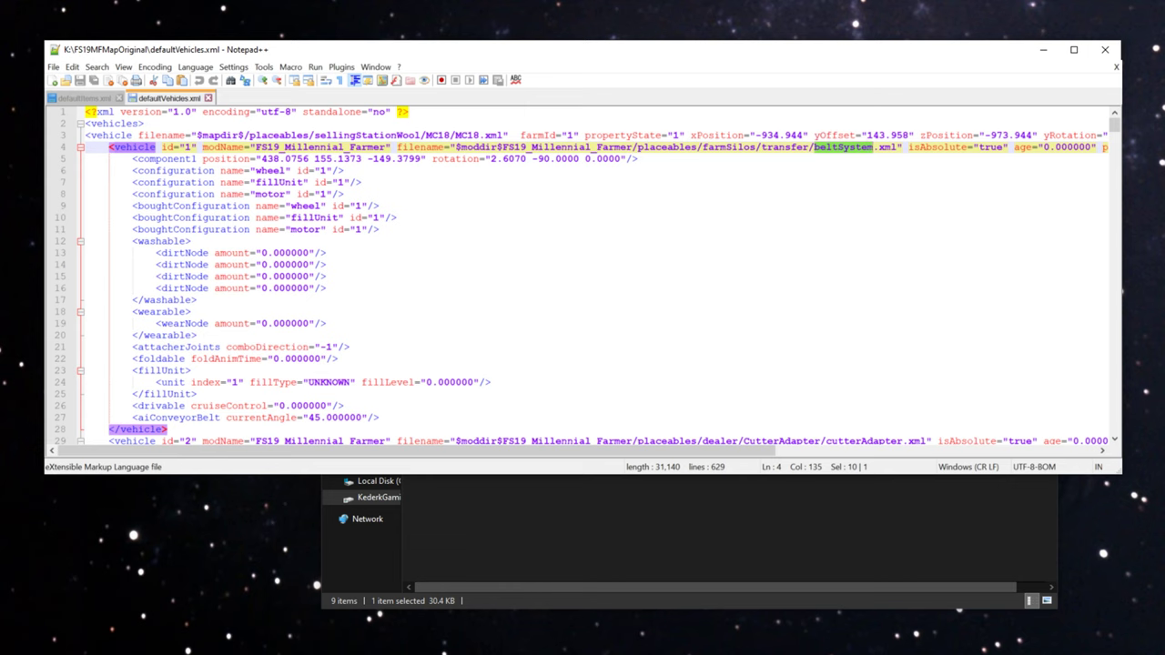
Place defaultVehicles.xml in a second view beside defaultItems.xml to compare vehicle 1's component1 position and rotation with Silo2's.
double_click(153, 159)
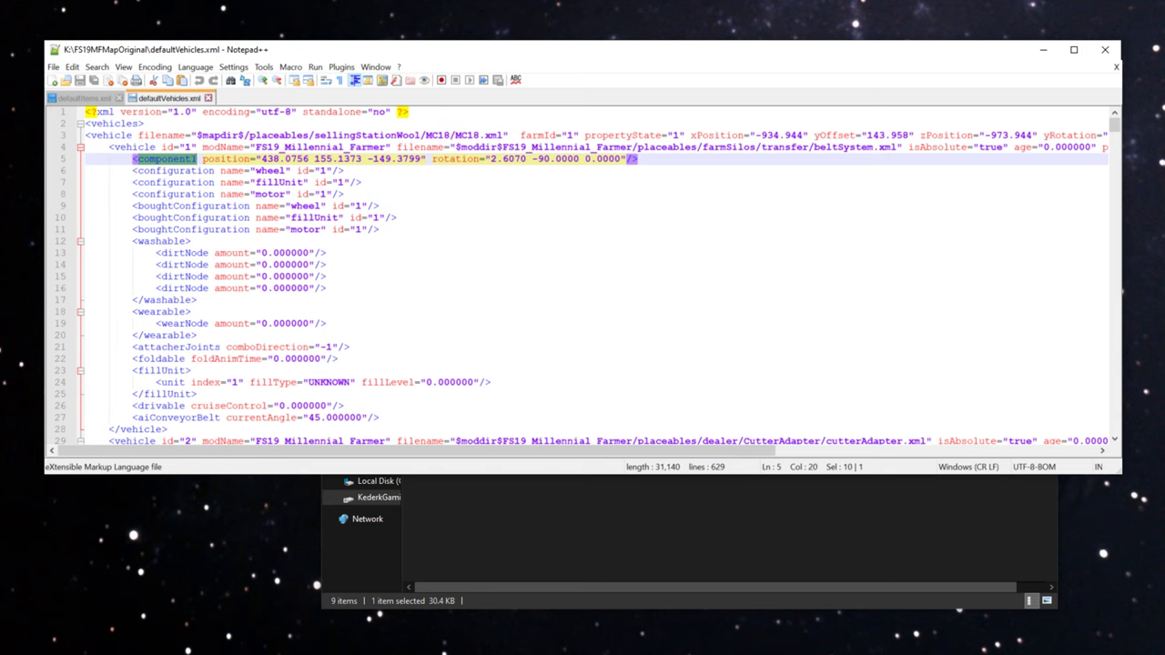
key(Right)
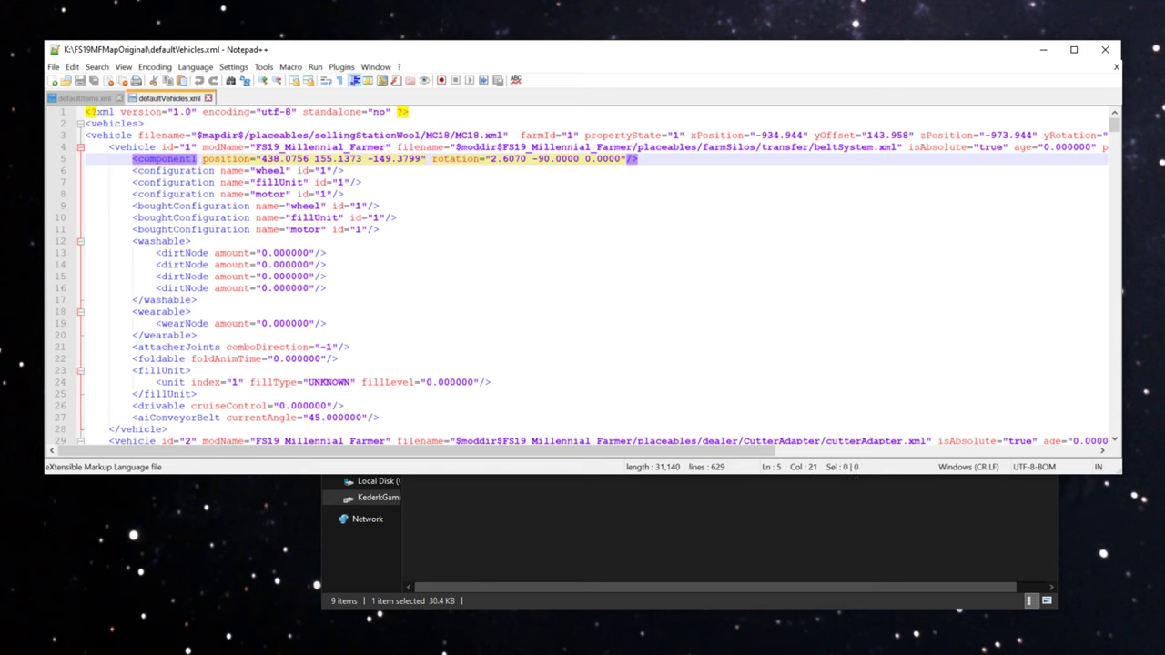
right_click(169, 101)
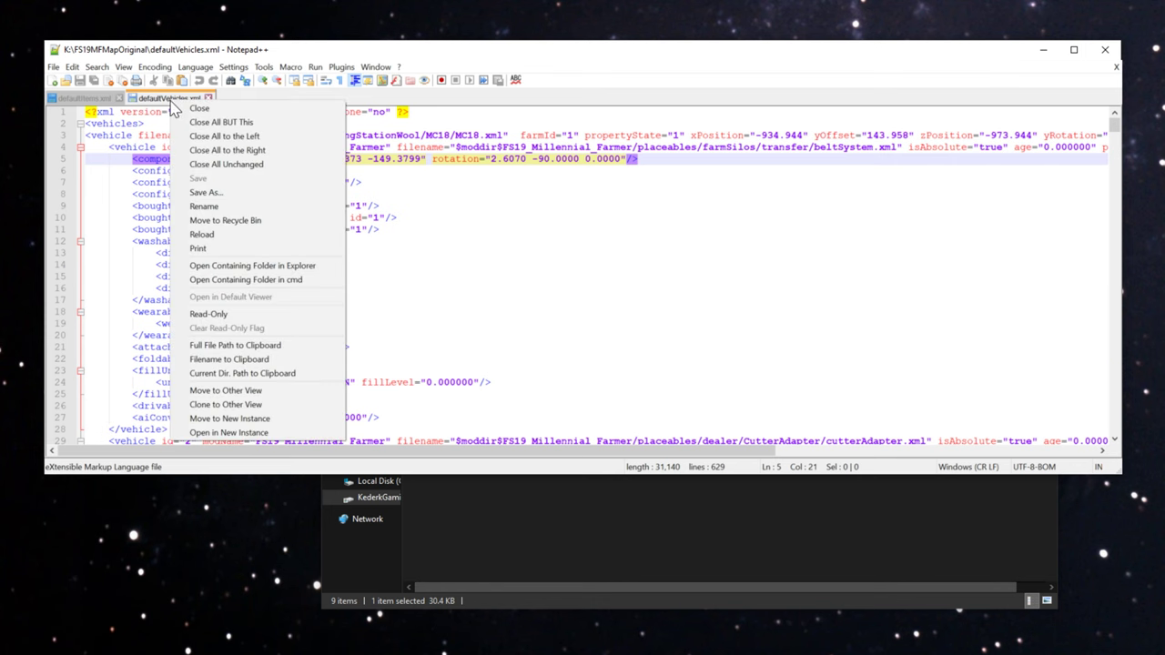
click(261, 393)
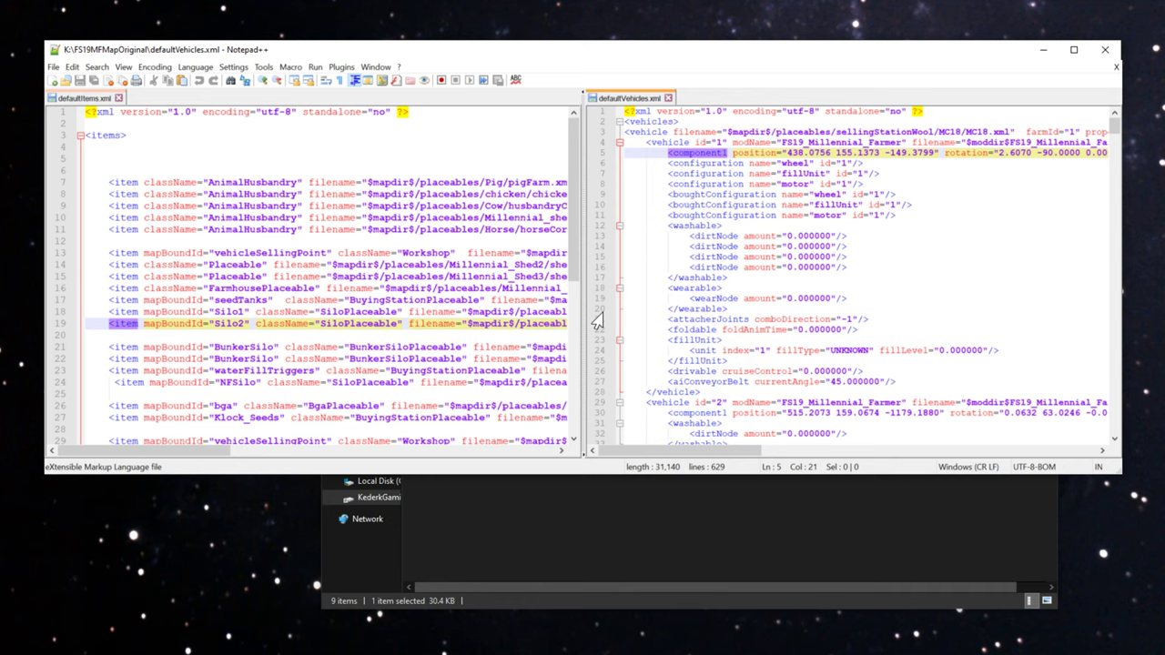
scroll(310, 273, down, 6)
scroll(310, 273, up, 1)
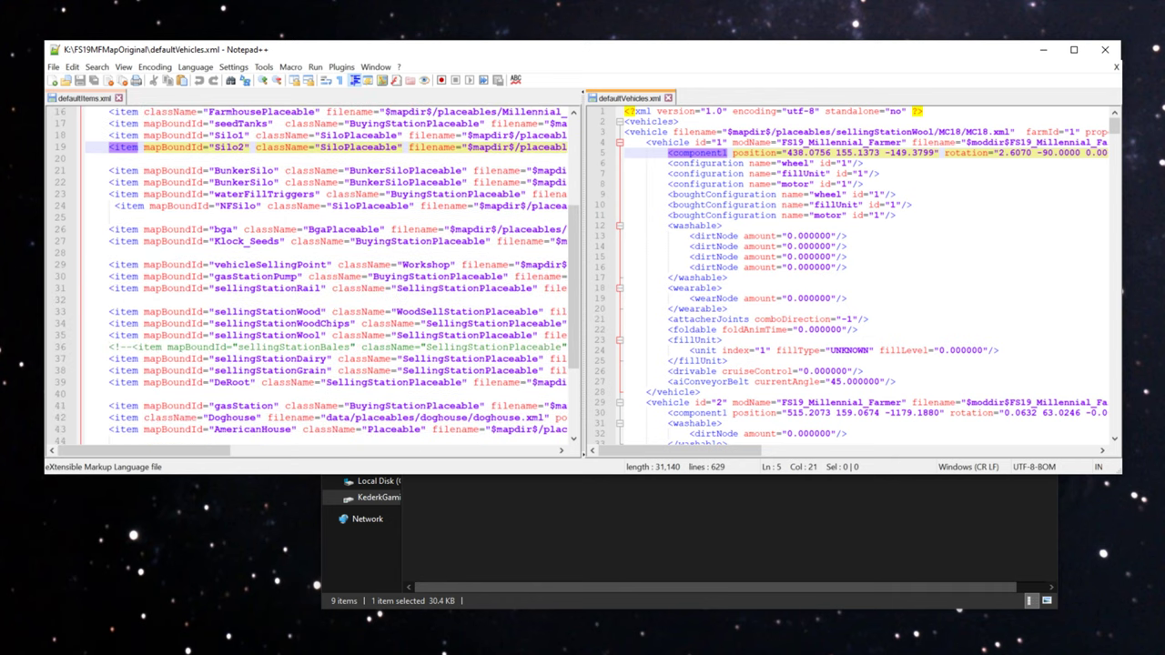
drag(193, 450, 406, 451)
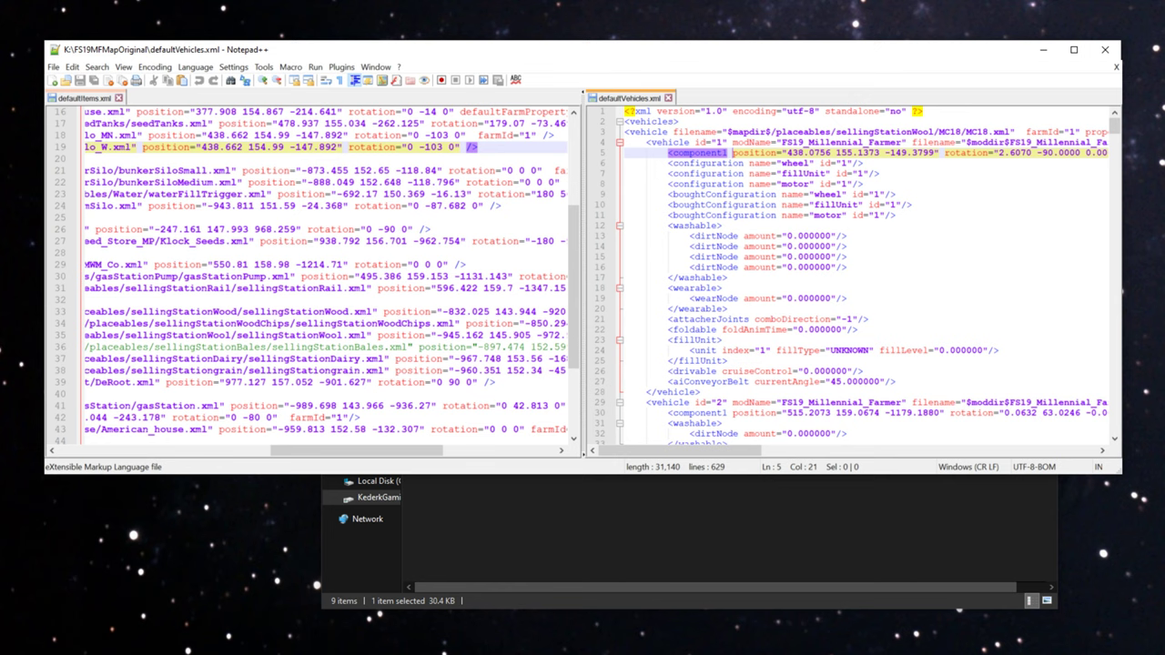
drag(741, 449, 775, 451)
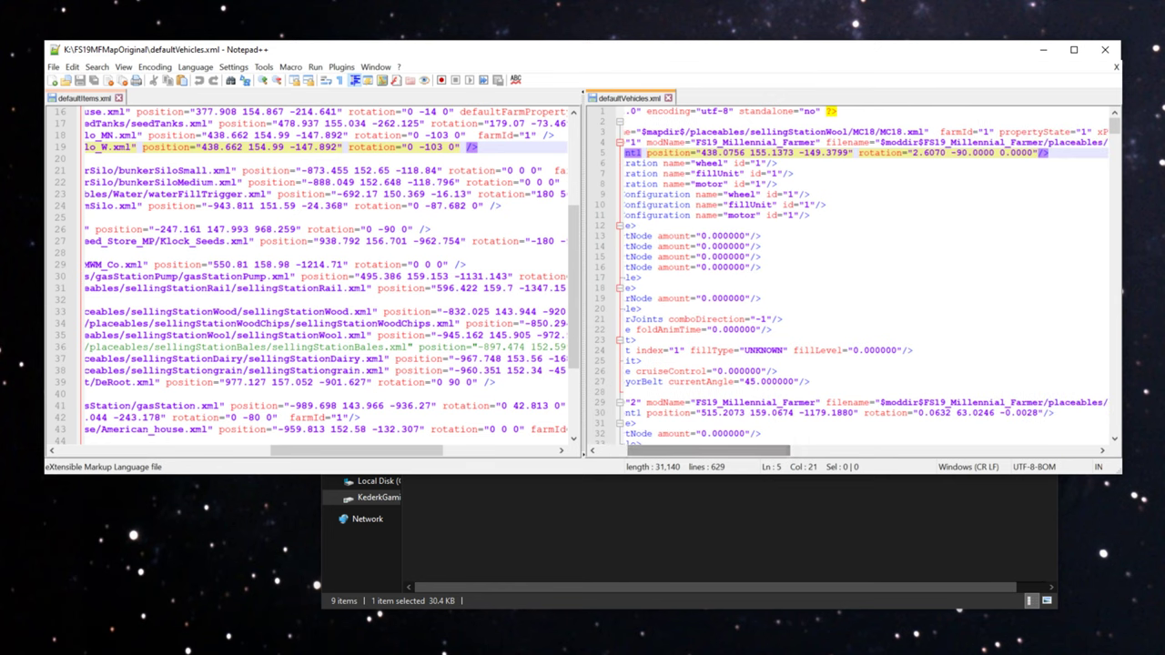
Replace vehicle 1's component1 attributes with position="438.662 154.99 -147.892" rotation="0 -103 0" and save defaultVehicles.xml.
drag(646, 153, 1038, 153)
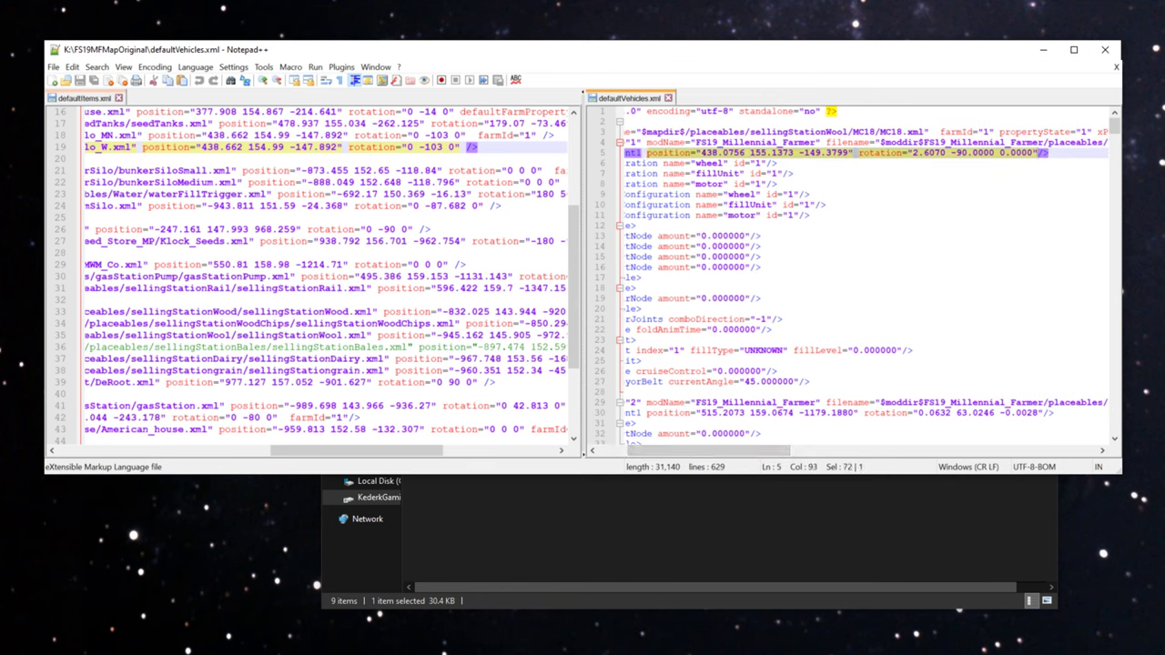
key(Delete)
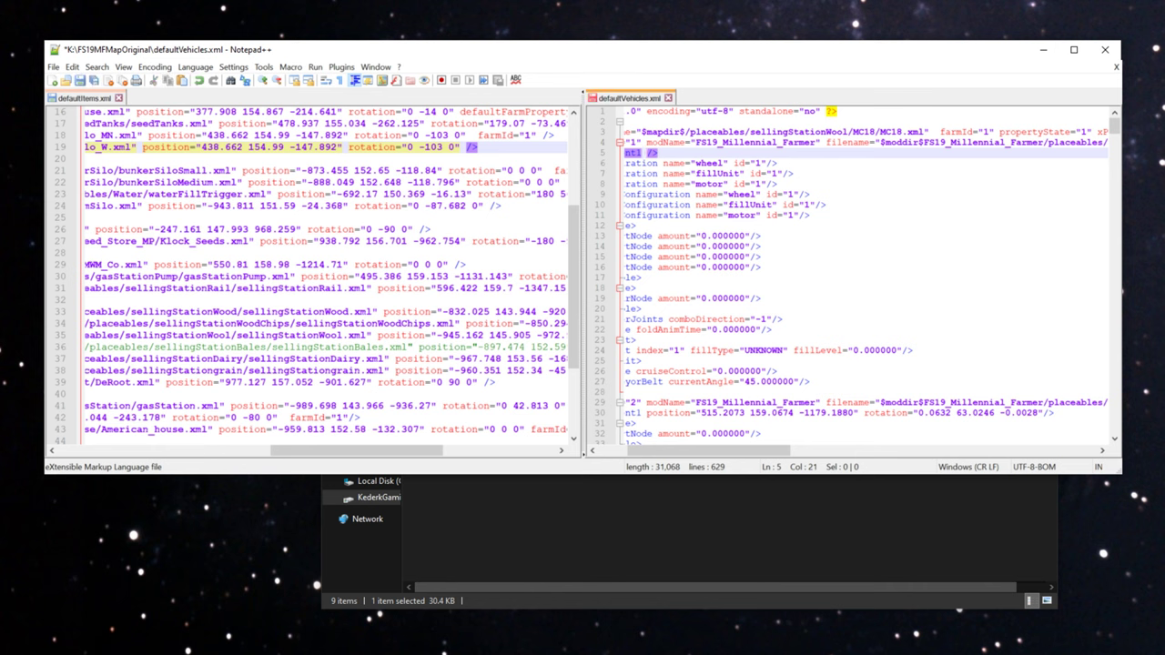
drag(782, 447, 741, 464)
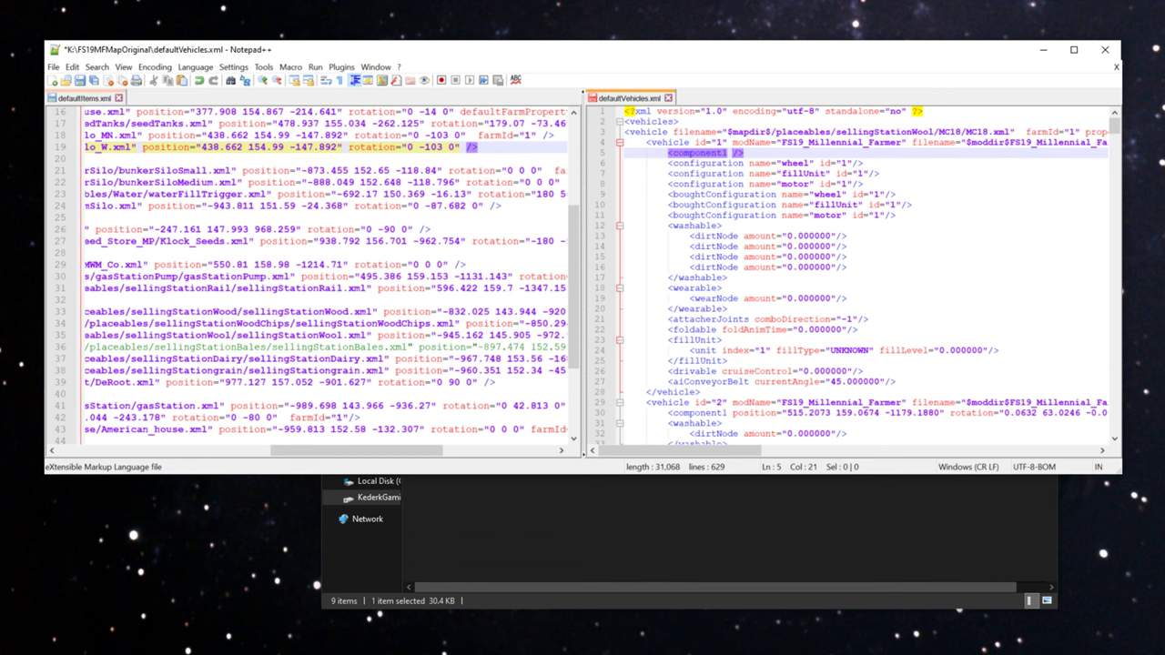
text(position="438.662 154.99 -147.892" rotation="0 -103 0")
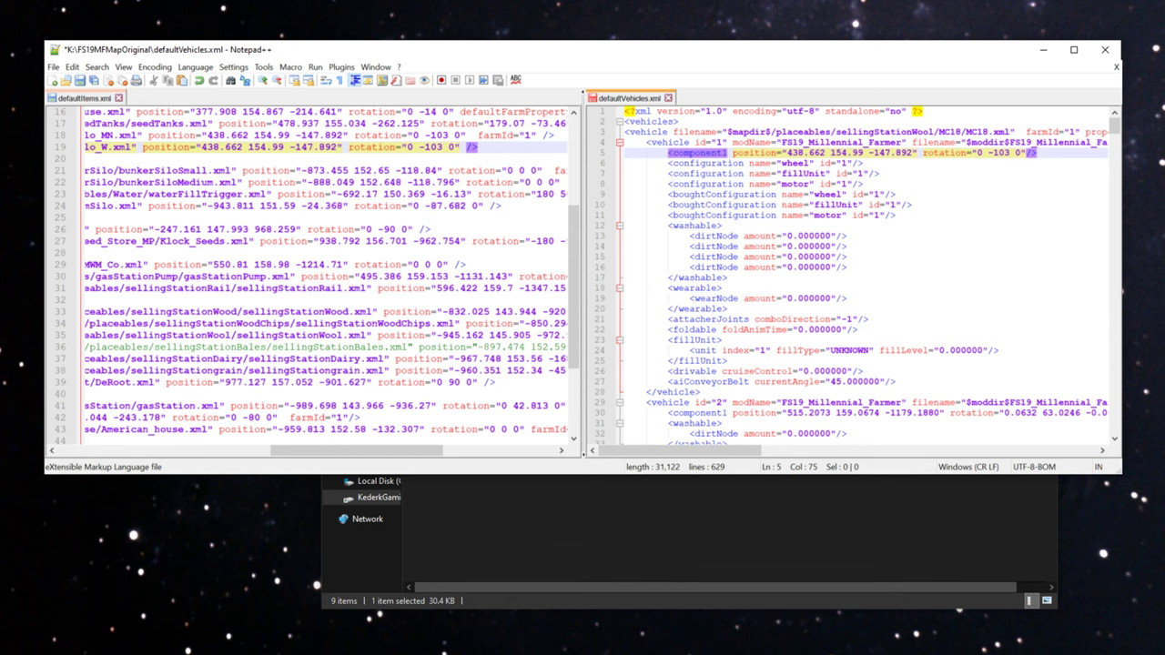
click(847, 236)
key(ctrl+s)
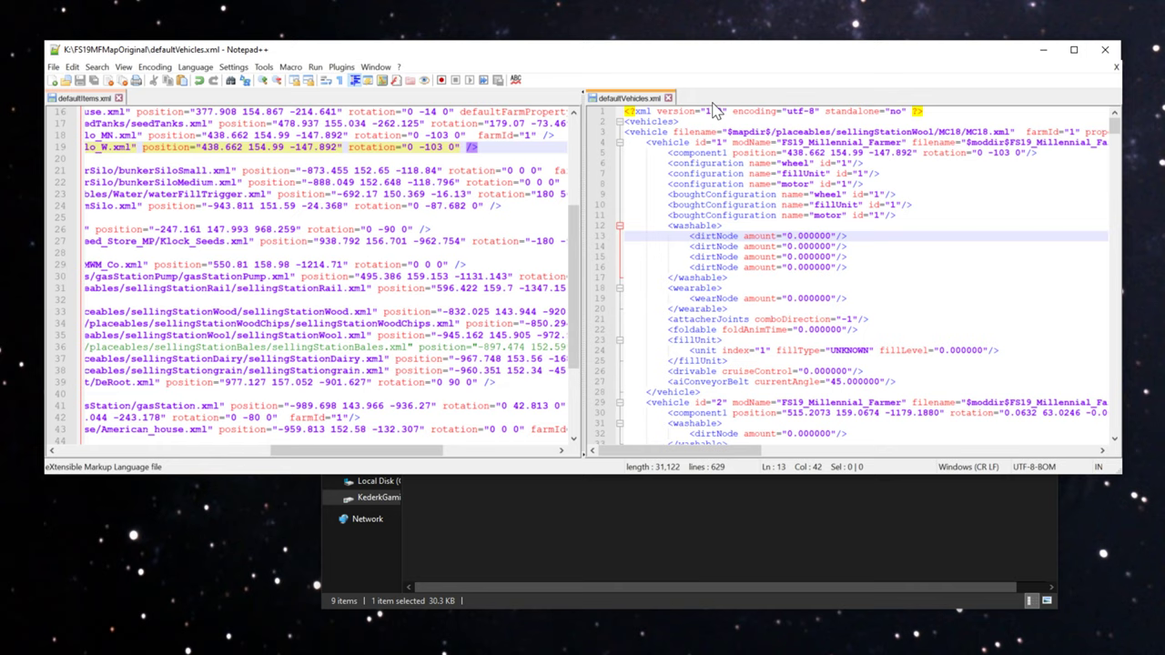
Switch to File Explorer and open the savegame13 folder inside My Games\FarmingSimulator2019 to look through its files.
click(1043, 49)
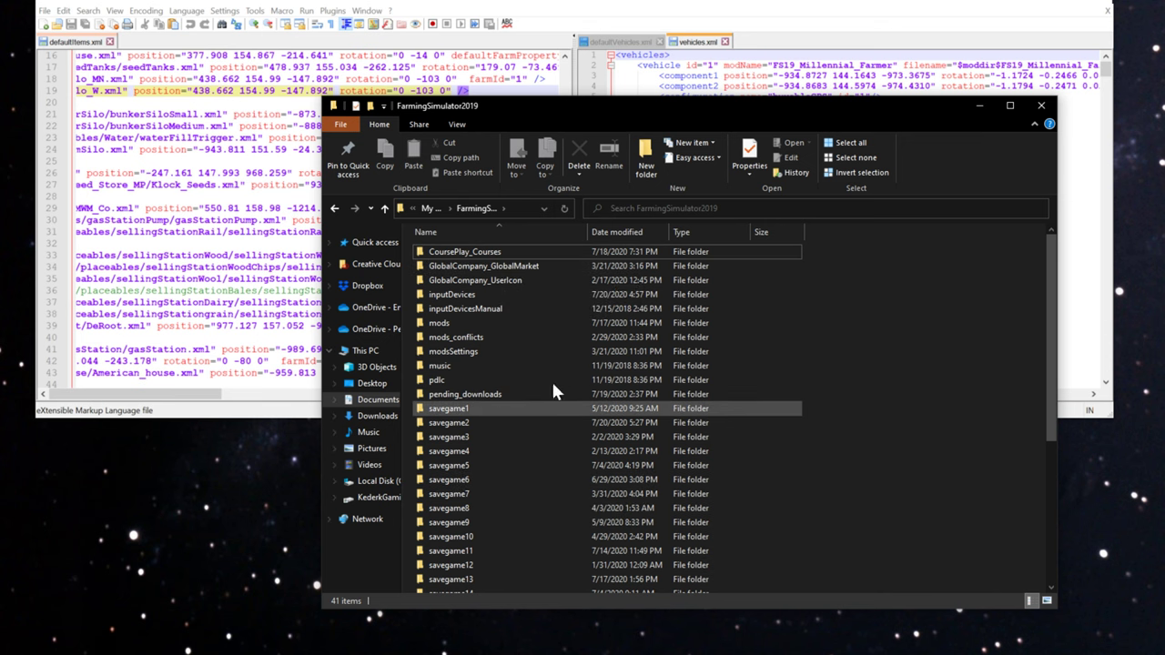
click(428, 207)
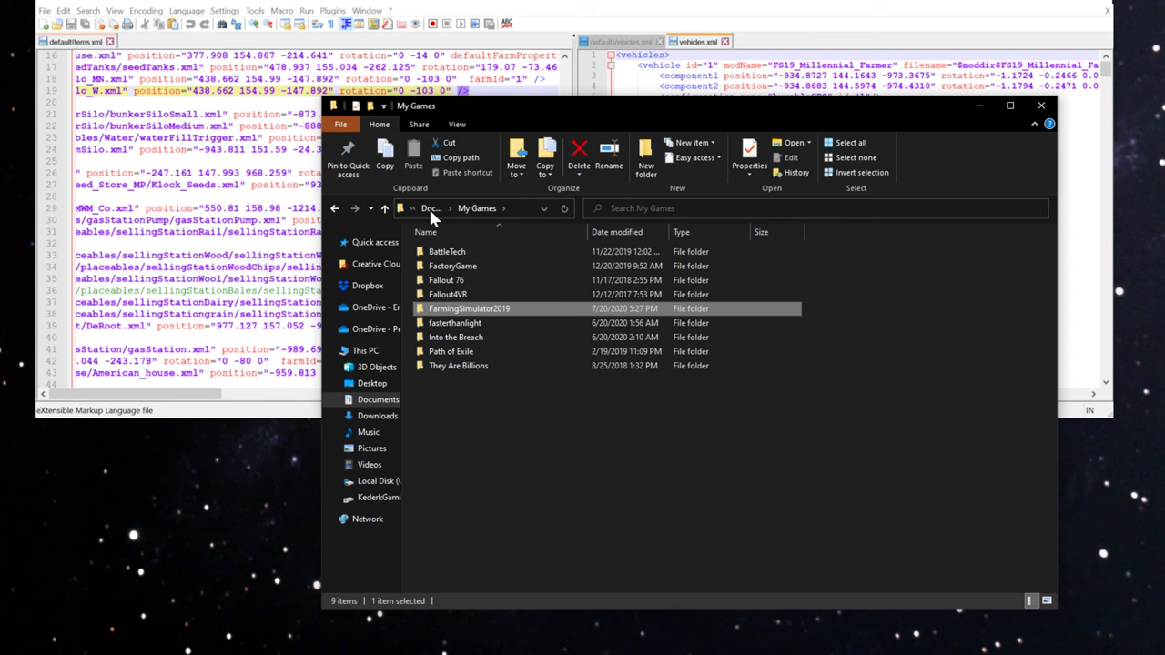
double_click(463, 310)
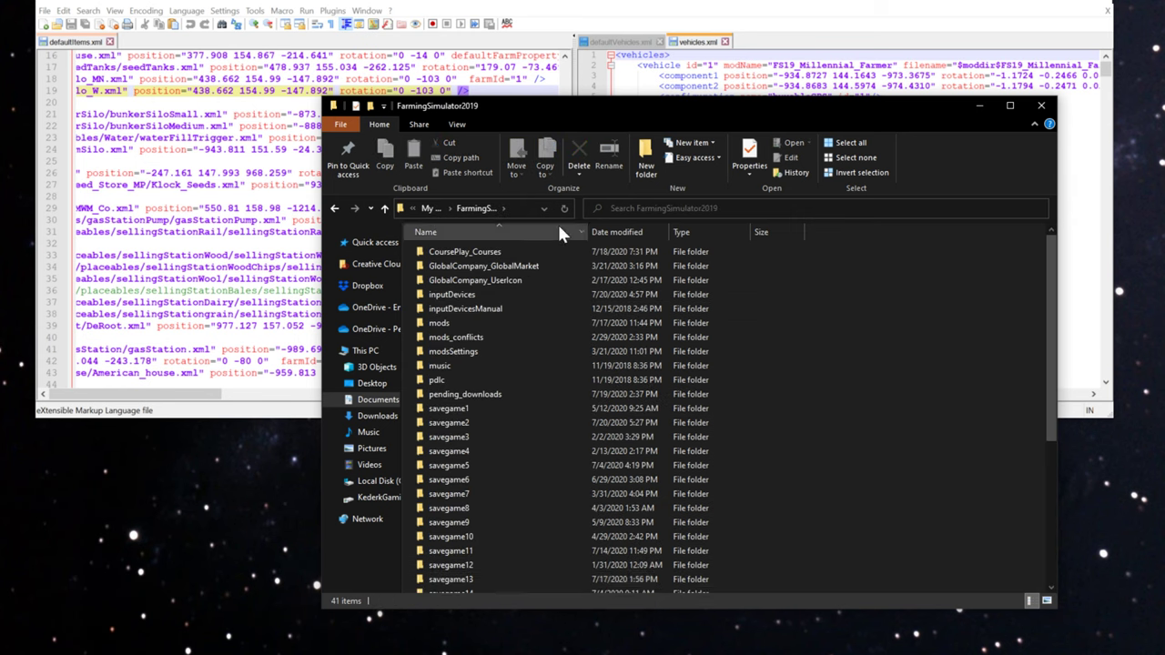
scroll(521, 385, down, 4)
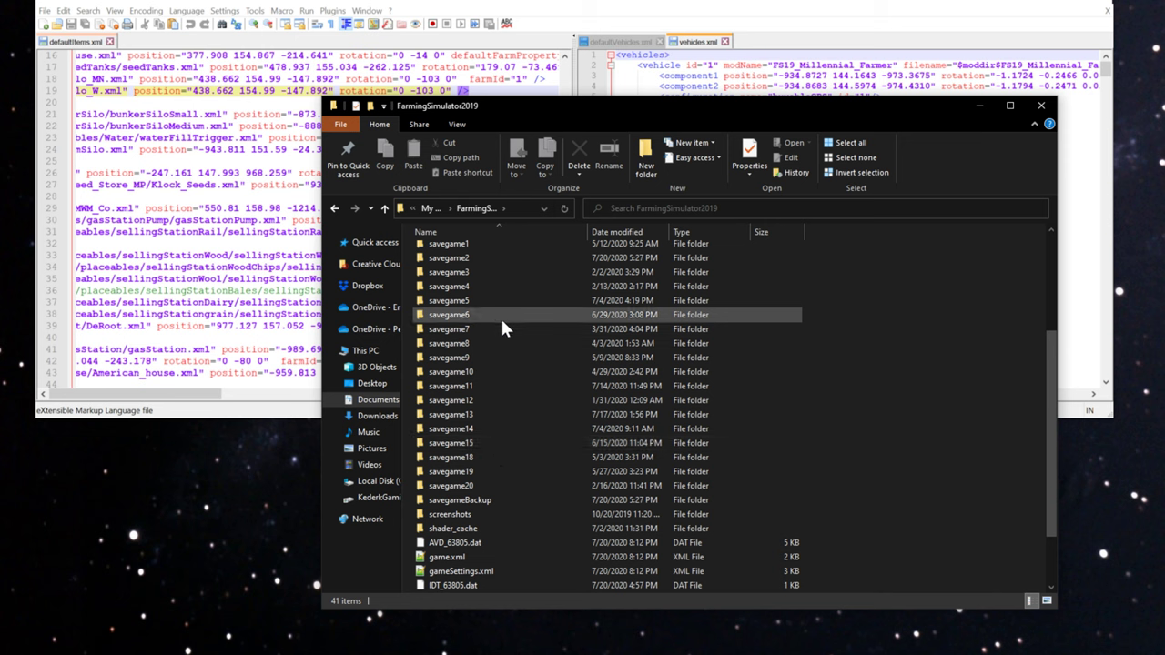
double_click(508, 414)
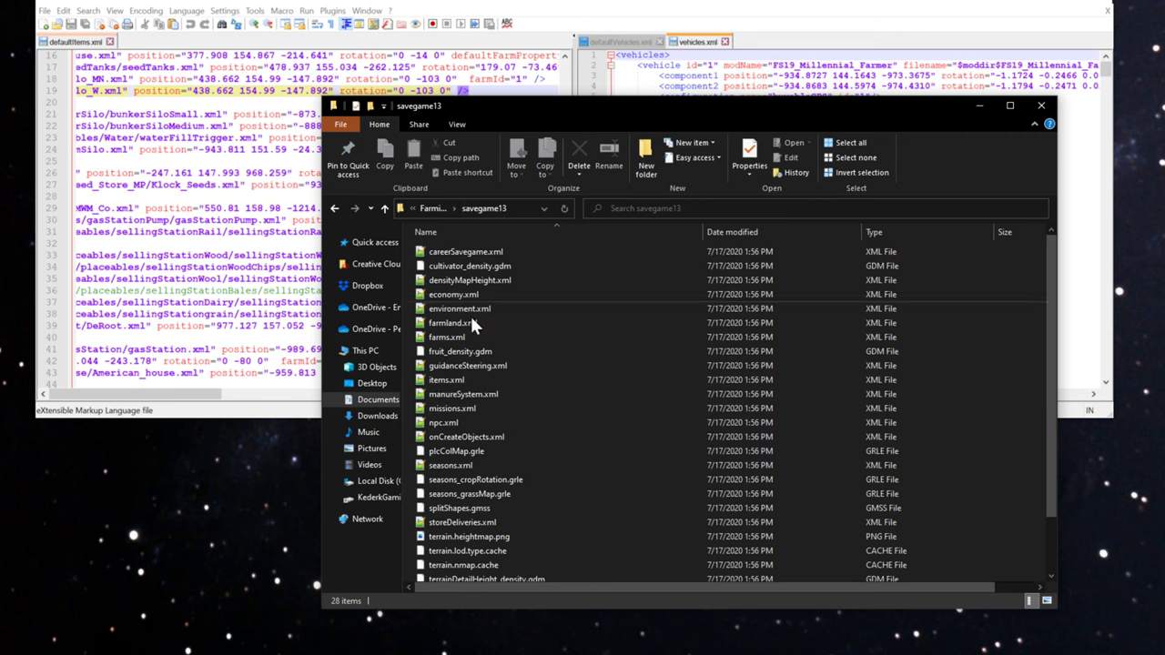
scroll(540, 293, down, 2)
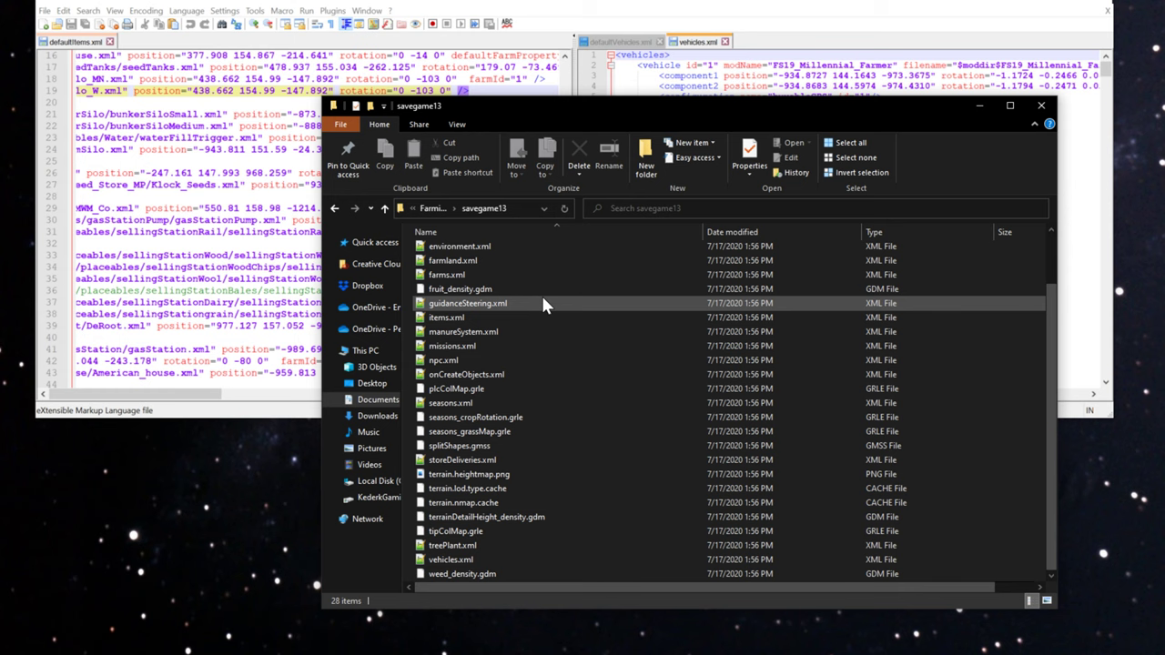
scroll(559, 401, up, 2)
scroll(546, 369, down, 2)
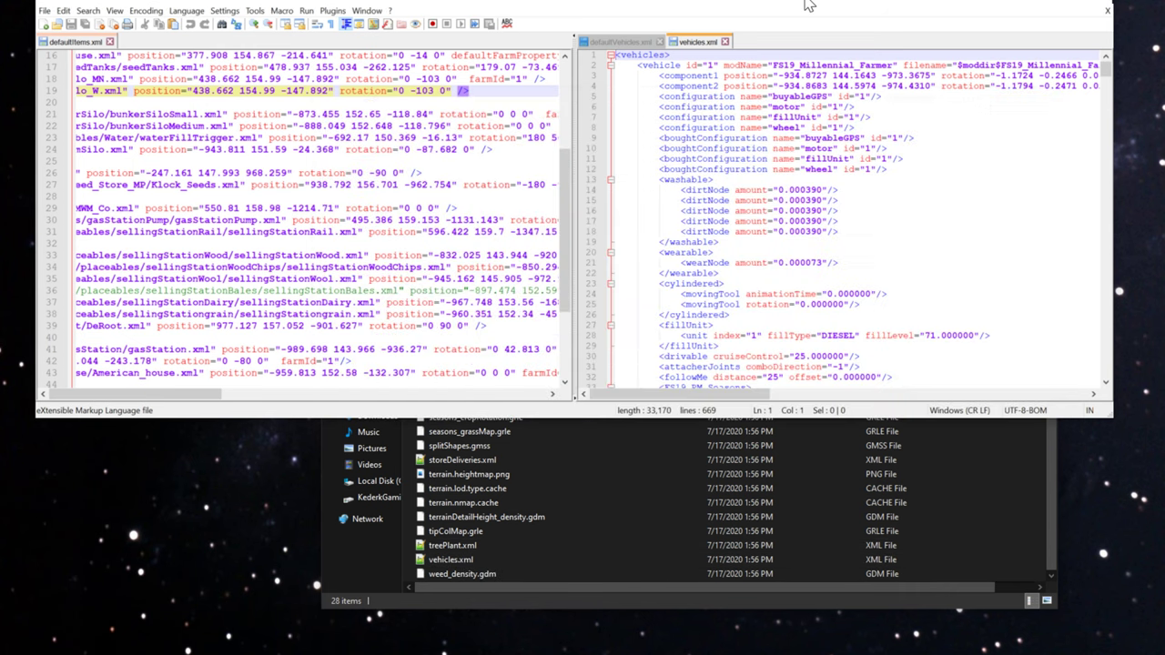
Return to Notepad++ and copy Silo2's position and rotation attributes on line 19 of defaultItems.xml.
click(808, 6)
click(450, 90)
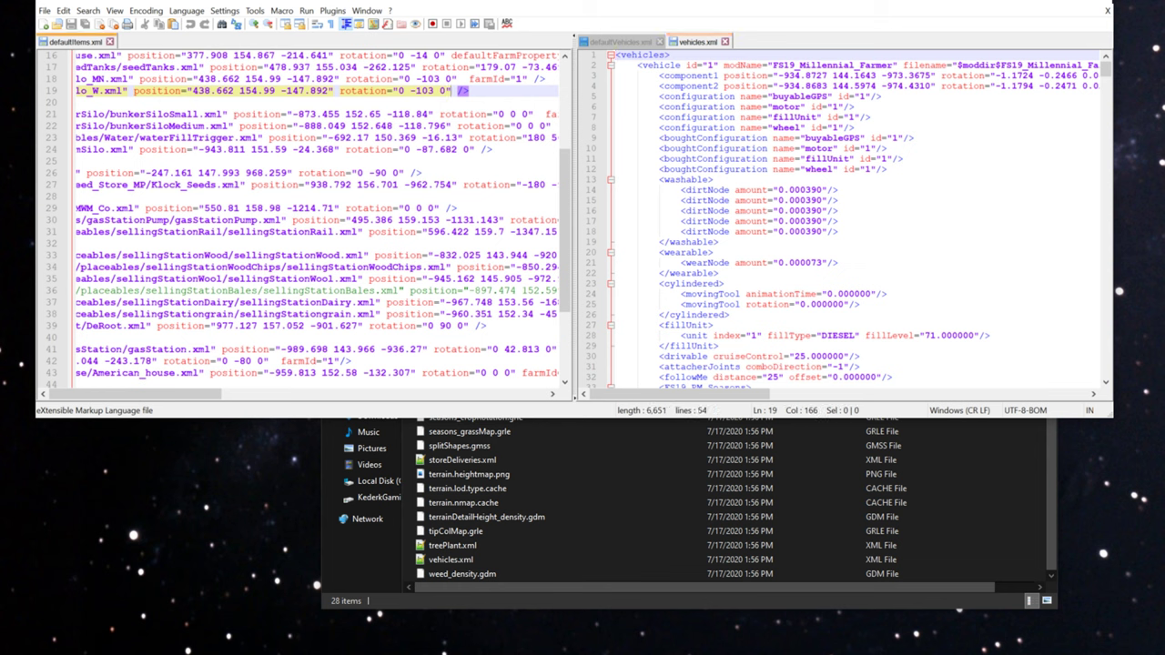
drag(453, 91, 137, 100)
key(ctrl+c)
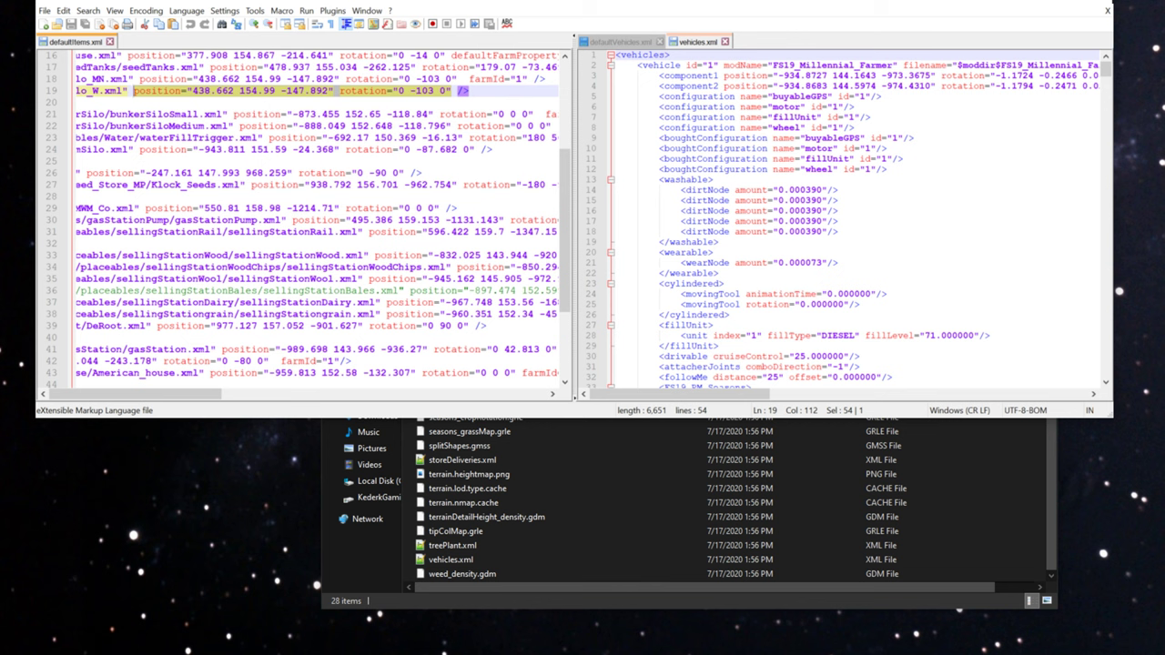
Locate the belt system entry, vehicle 2, in vehicles.xml and highlight farmSilos/transfer/beltSystem.xml in its file path.
scroll(859, 220, down, 1)
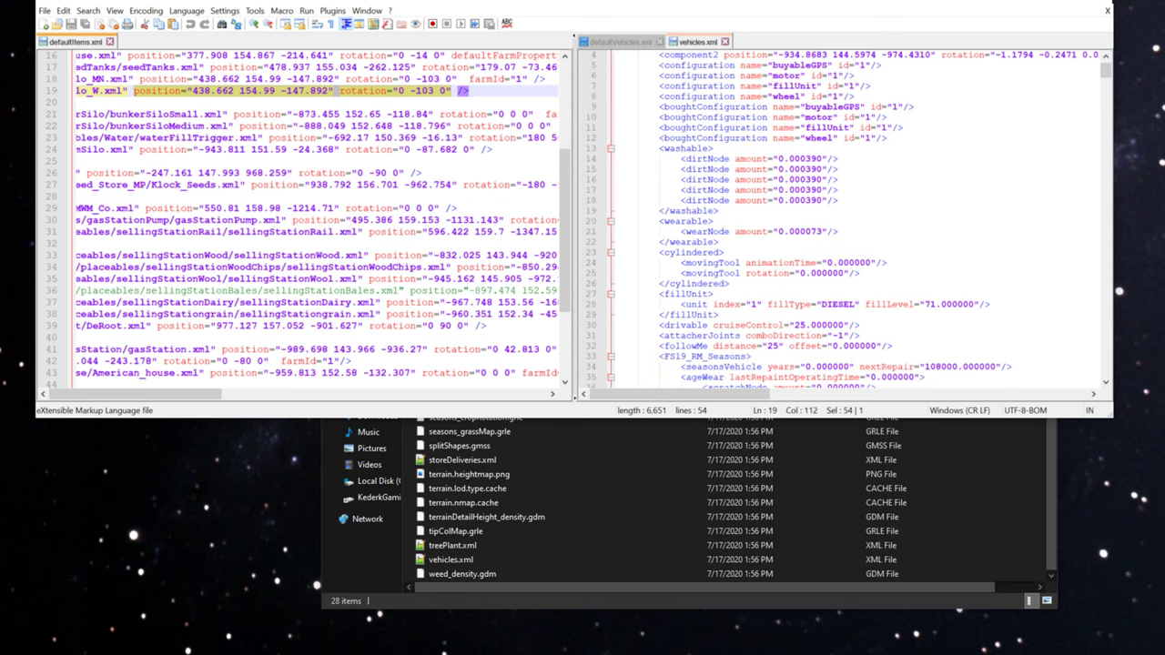
scroll(843, 220, down, 6)
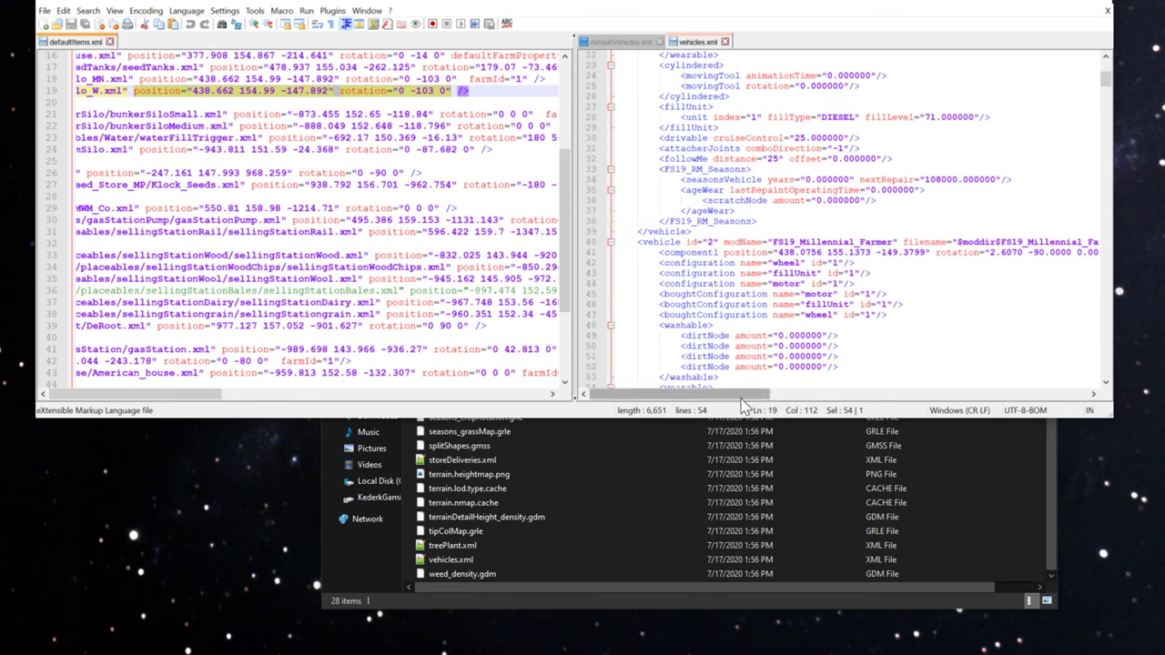
drag(744, 397, 877, 391)
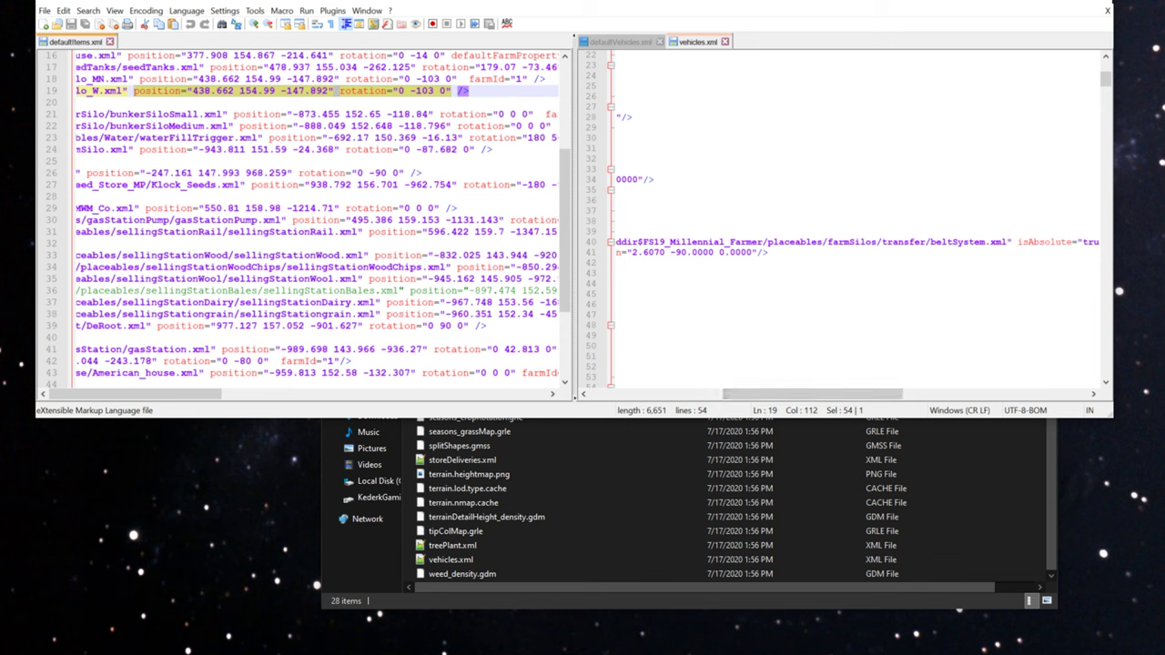
double_click(851, 242)
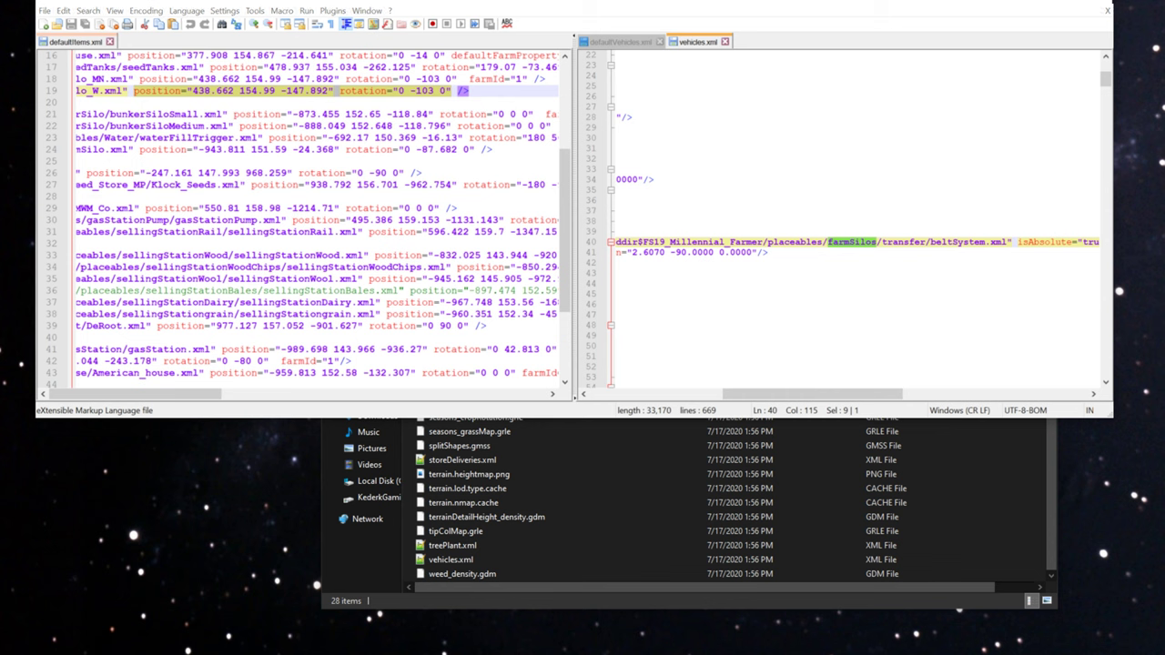
double_click(960, 243)
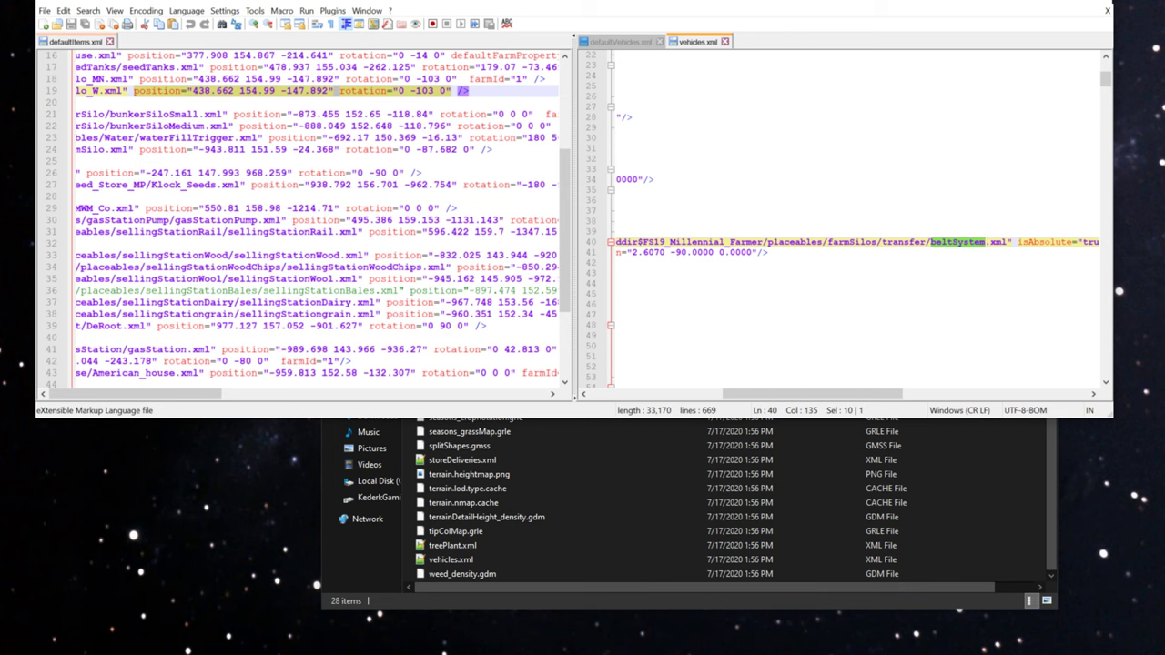
drag(827, 242, 924, 242)
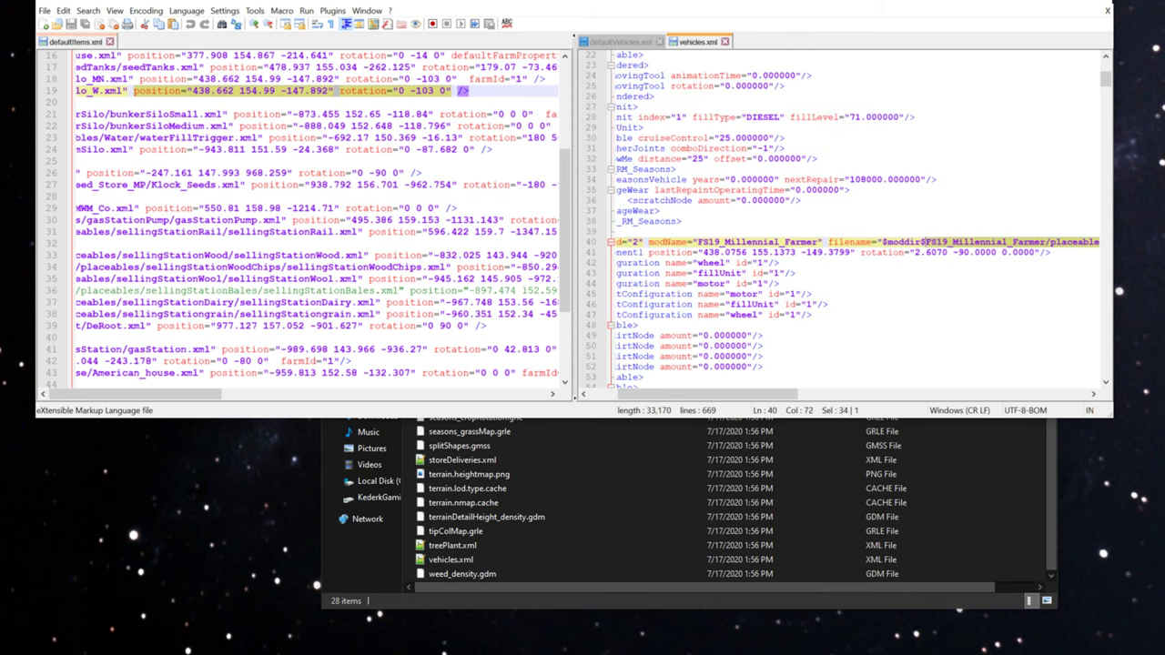
drag(754, 395, 906, 391)
double_click(731, 242)
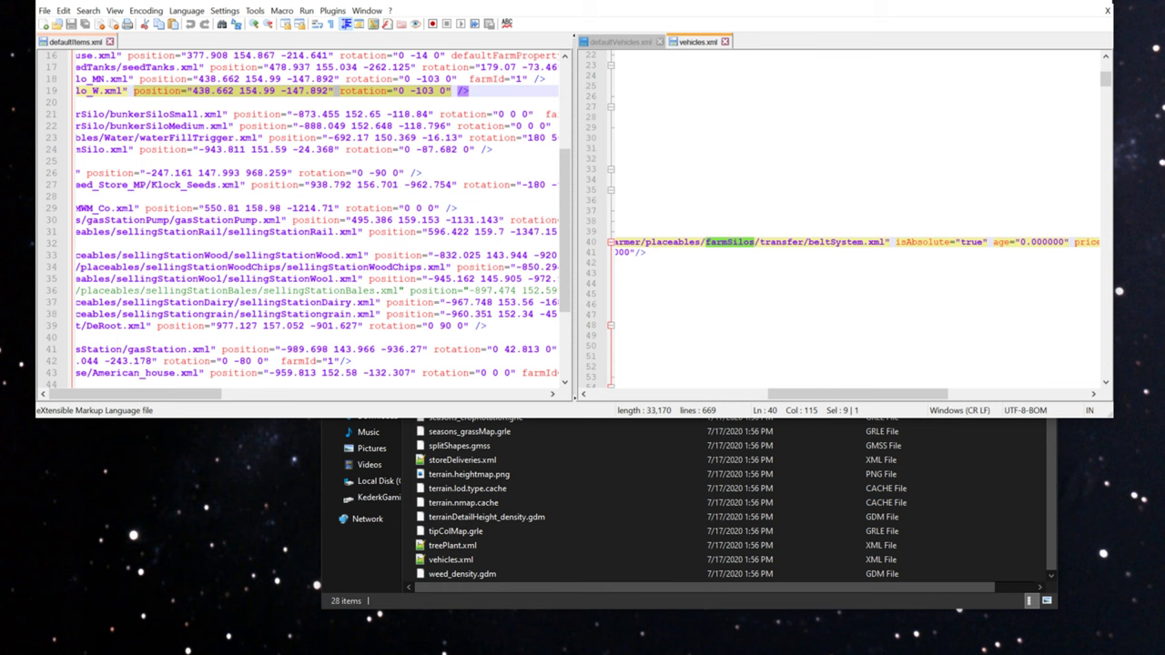
click(722, 242)
drag(884, 242, 704, 242)
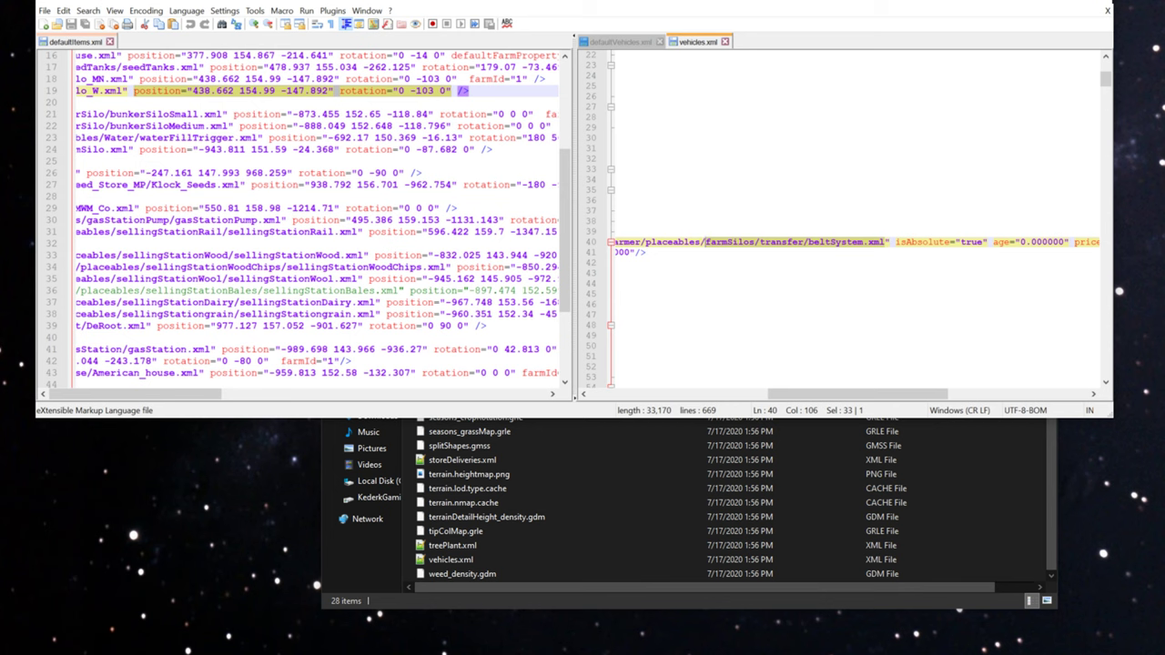
drag(856, 393, 602, 425)
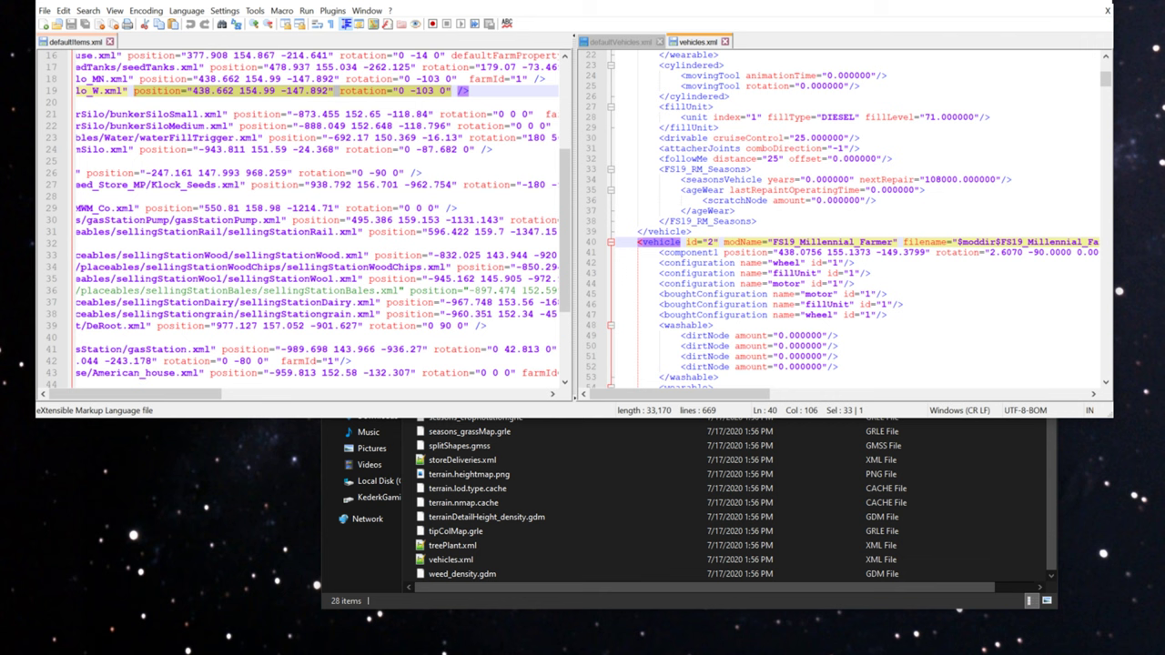
Replace vehicle 2's component1 attributes with the copied position="438.662 154.99 -147.892" rotation="0 -103 0" and save vehicles.xml.
click(723, 252)
key(shift+End)
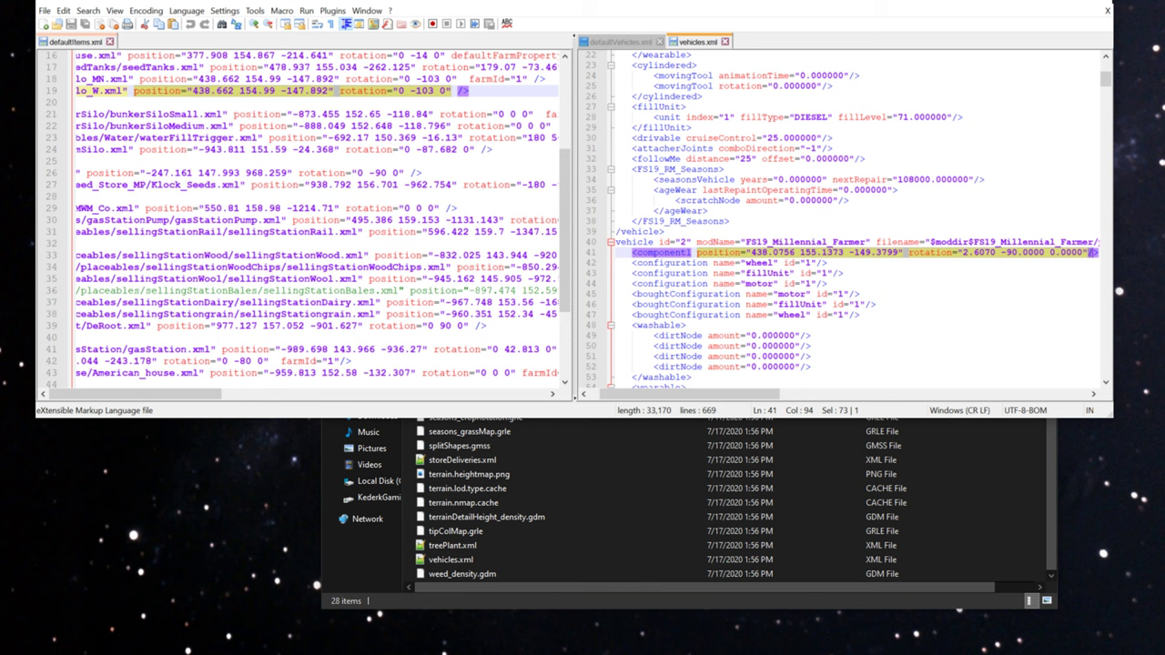
key(Delete)
key(ctrl+v)
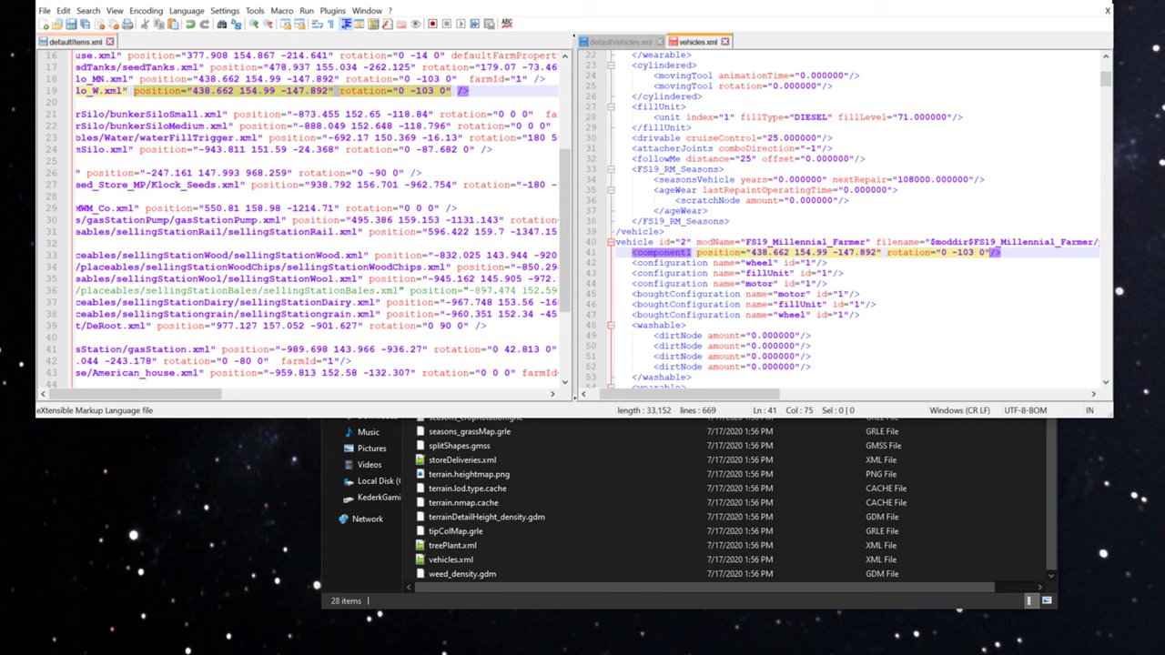
click(863, 242)
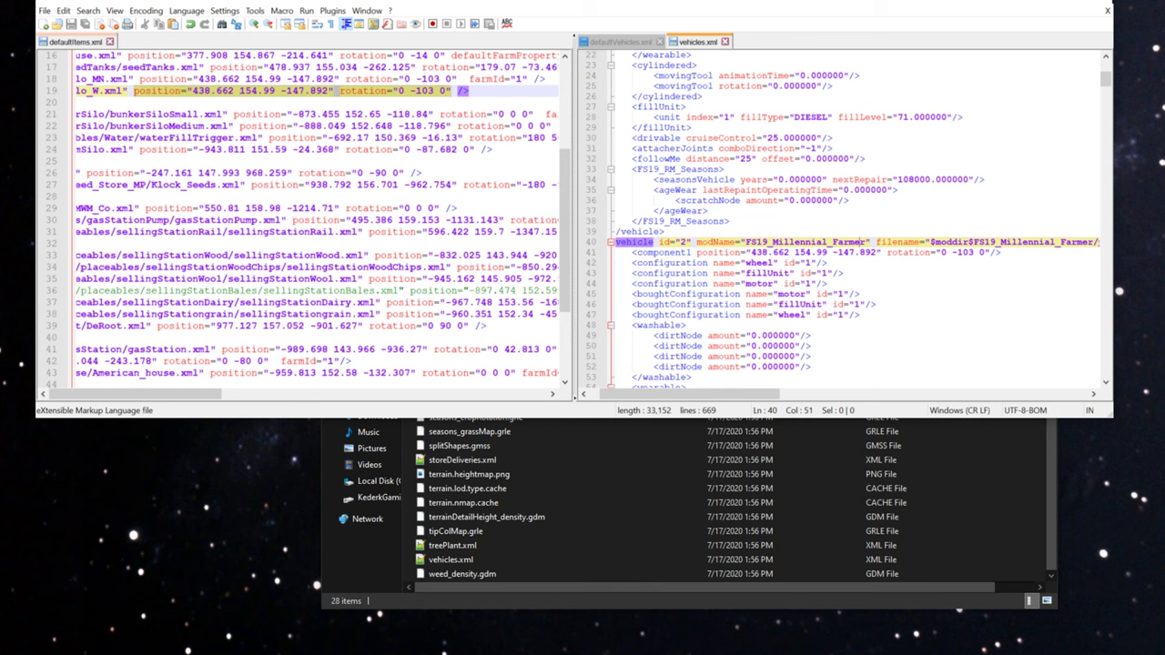
key(ctrl+s)
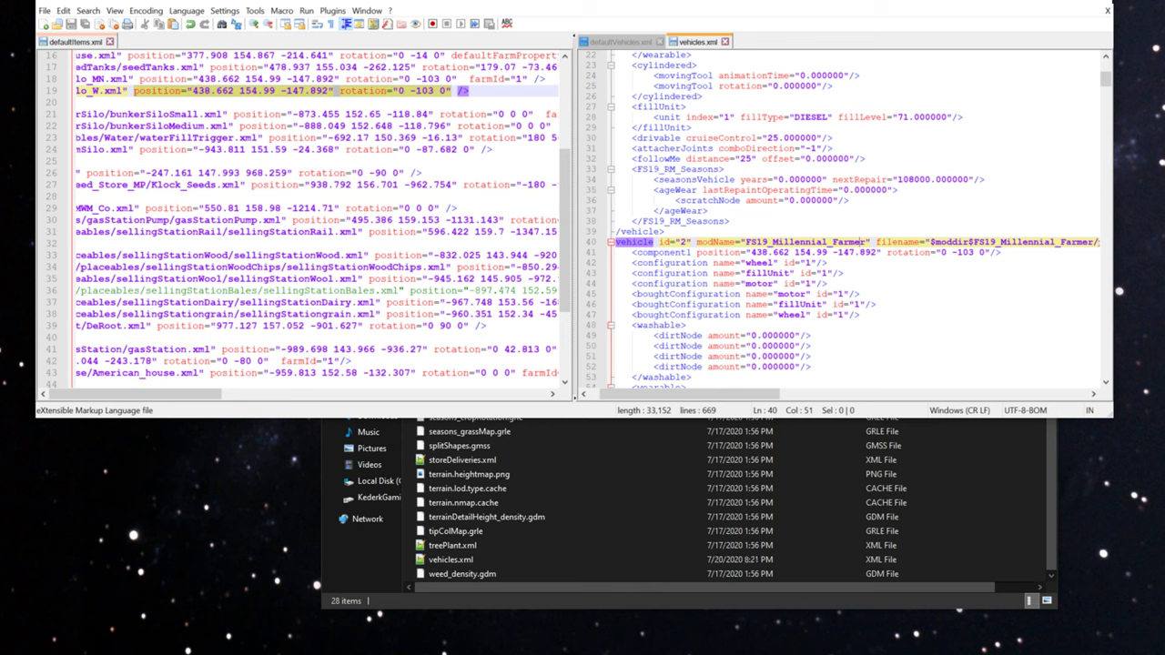